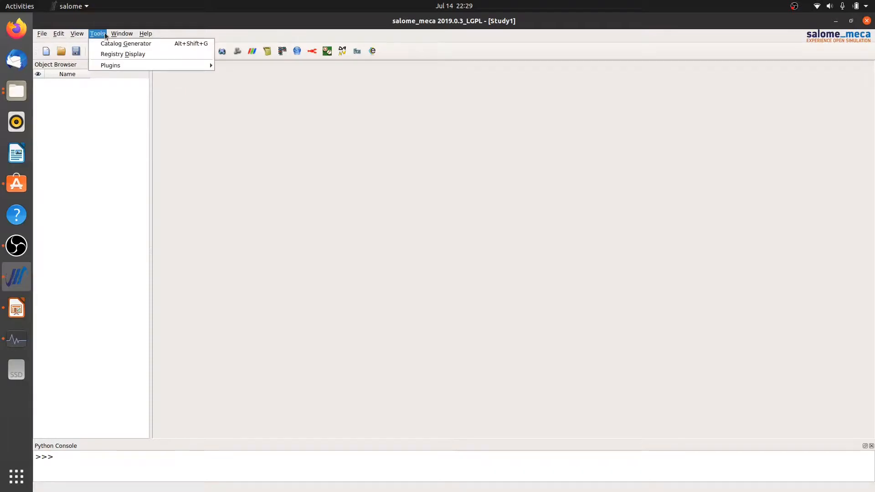
pyautogui.moveTo(140, 36)
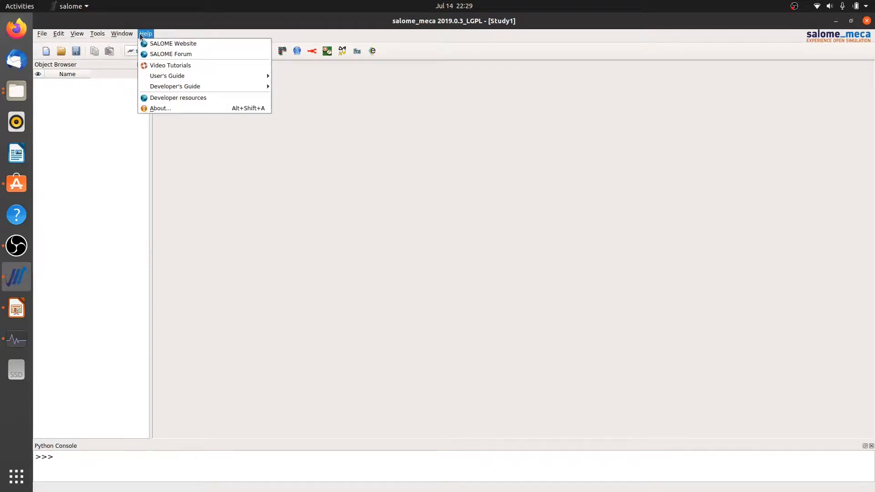
pyautogui.click(75, 146)
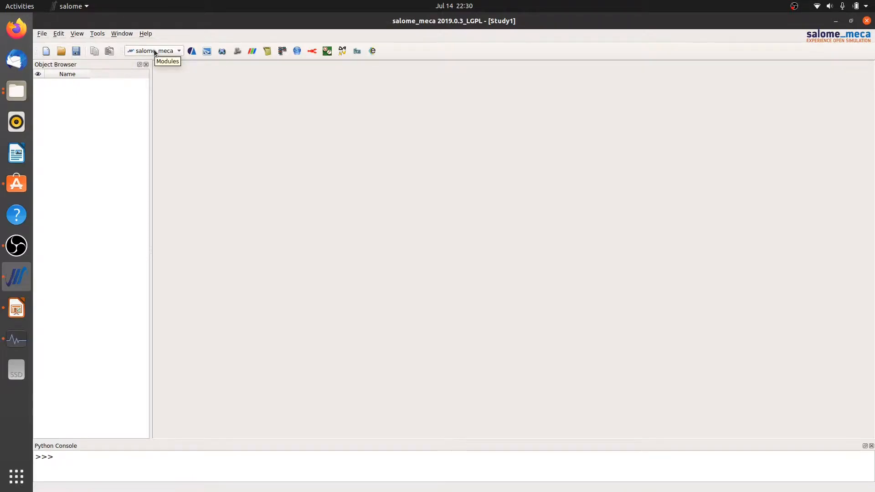
pyautogui.click(168, 50)
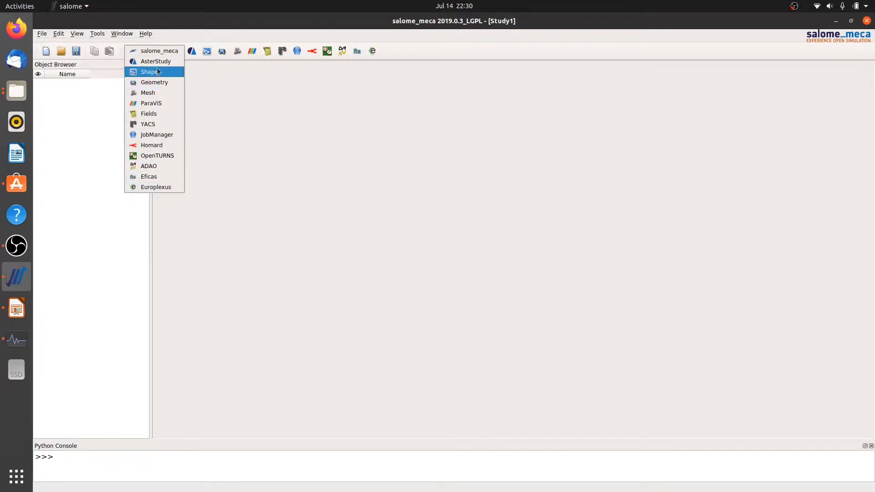
pyautogui.click(196, 40)
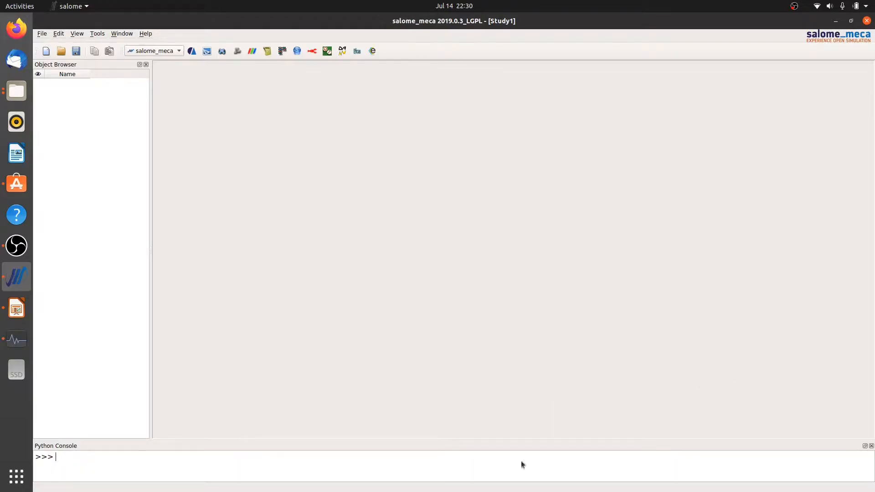
# Step: Close the Python console and activate the Geometry module
pyautogui.click(871, 446)
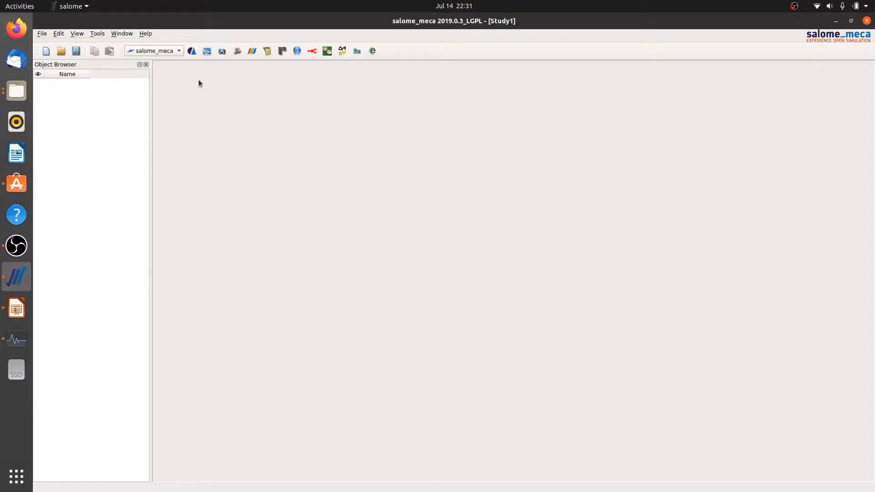
pyautogui.click(165, 51)
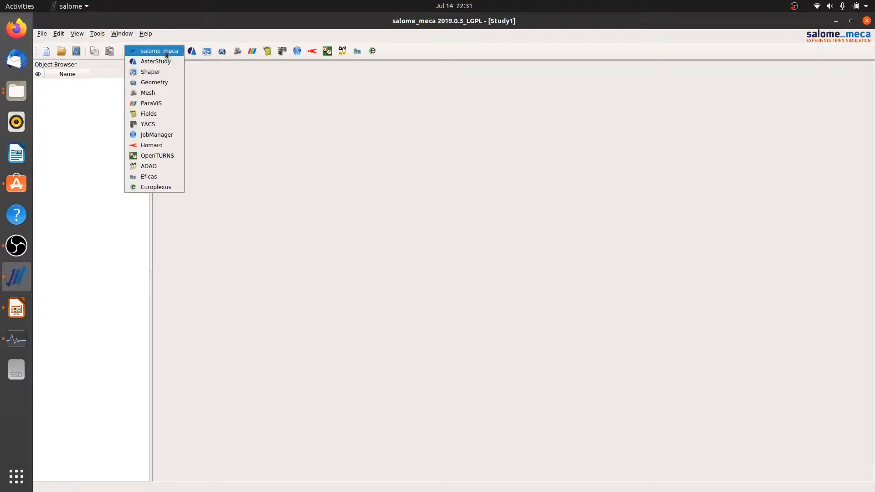
pyautogui.click(168, 83)
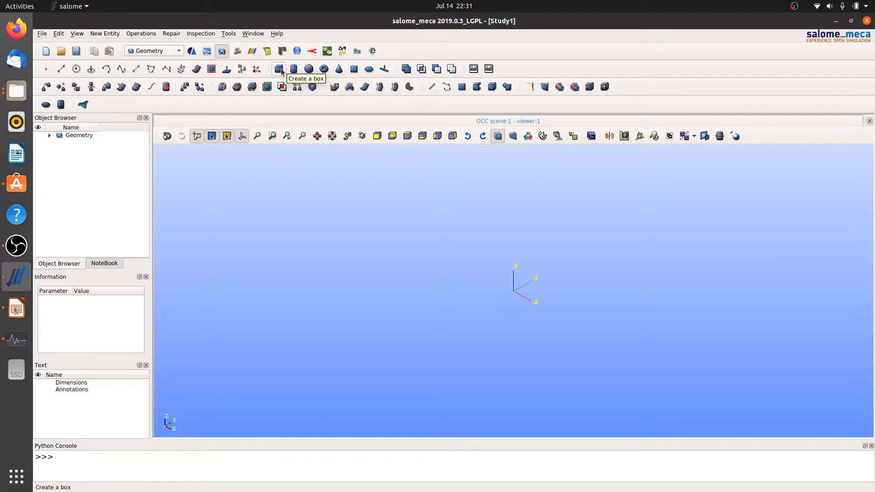
# Step: Create a box at the origin with Dx, Dy and Dz all set to 1000
pyautogui.click(102, 34)
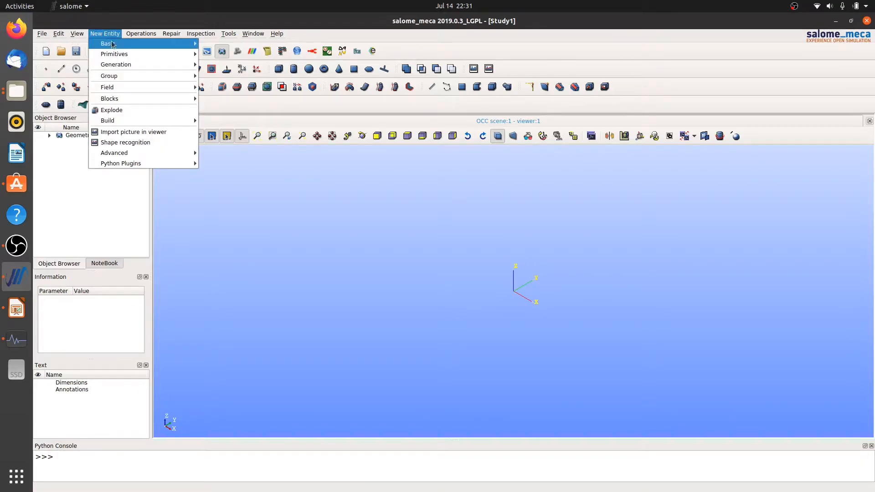
pyautogui.moveTo(150, 54)
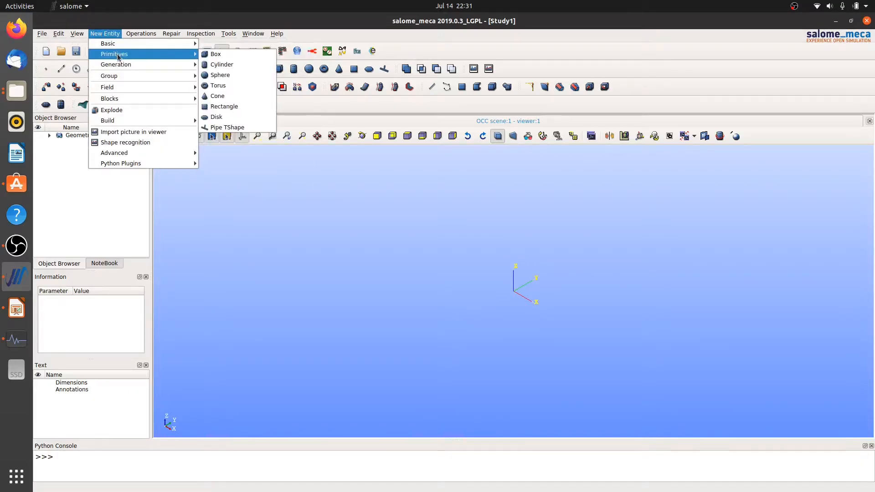
pyautogui.click(233, 55)
pyautogui.moveTo(416, 156); pyautogui.dragTo(305, 170)
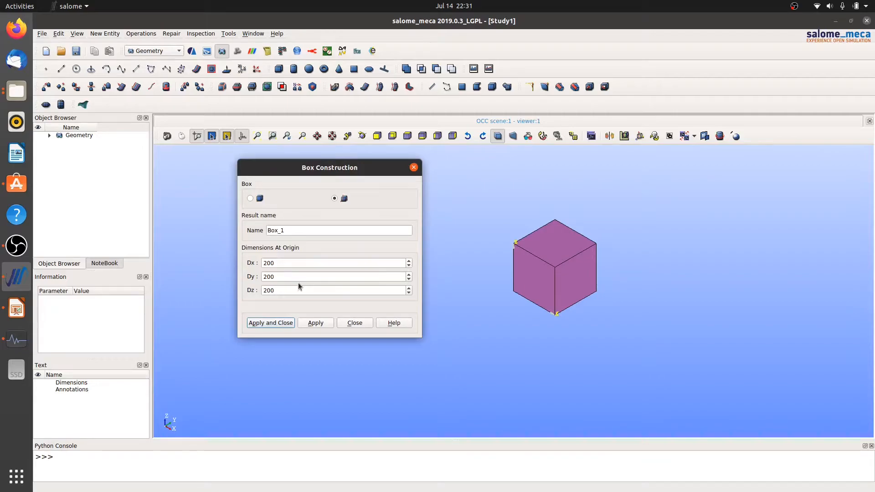
pyautogui.doubleClick(278, 263)
pyautogui.write('1000')
pyautogui.press('Tab')
pyautogui.write('1')
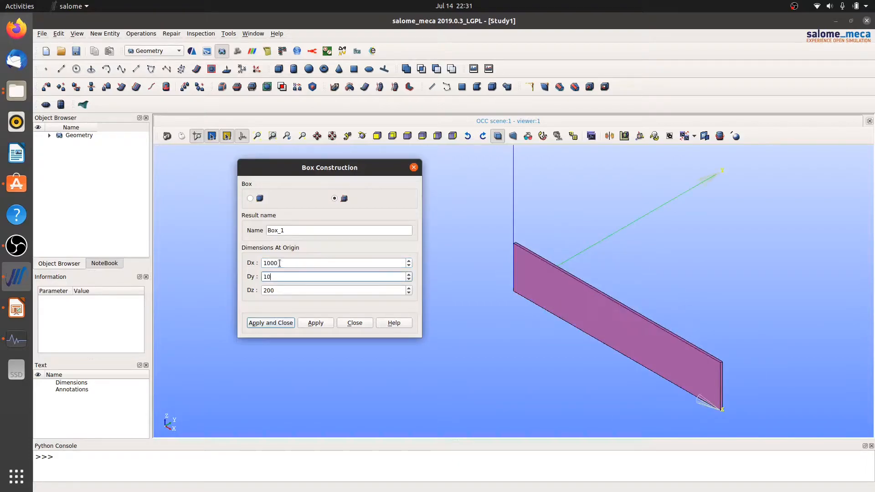
pyautogui.write('000')
pyautogui.press('Tab')
pyautogui.write('1000')
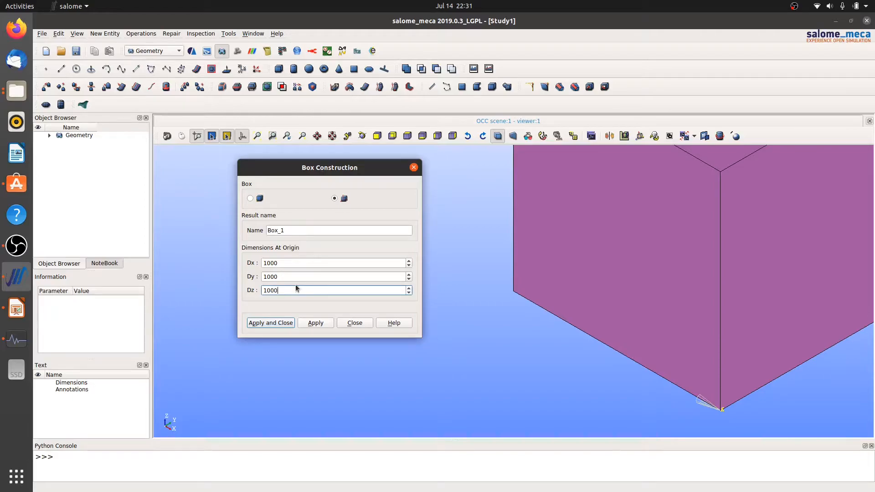
pyautogui.click(271, 323)
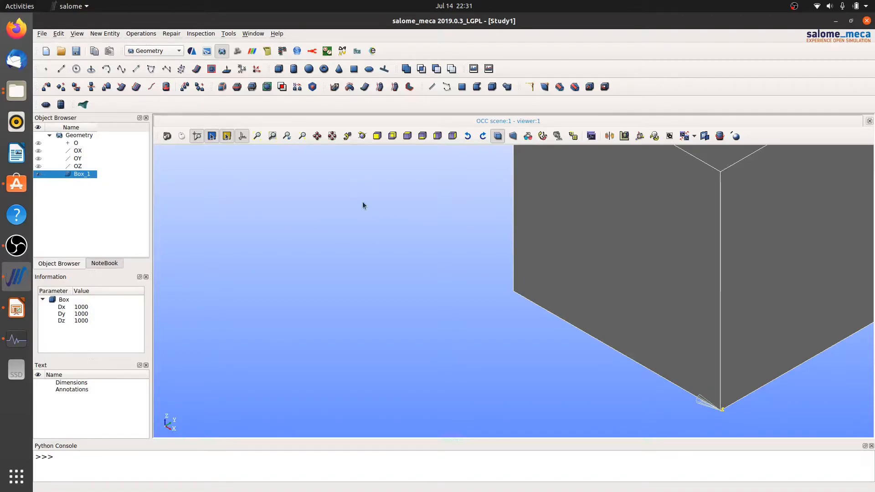
pyautogui.click(258, 137)
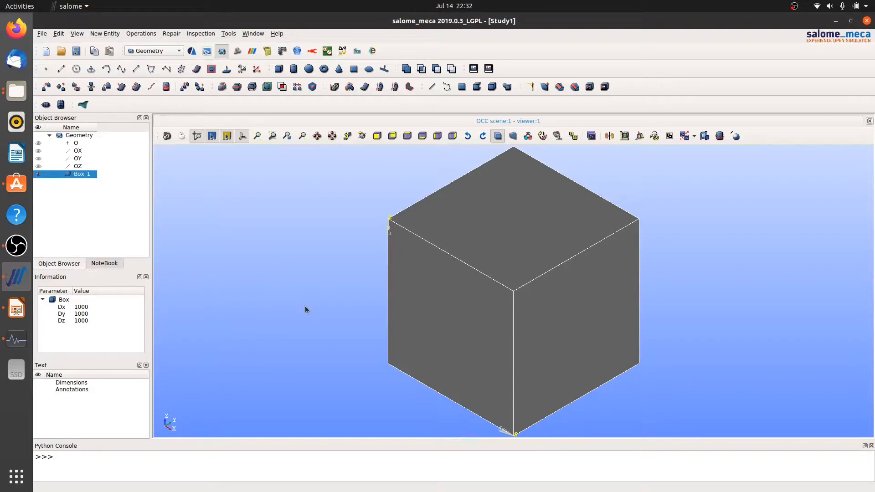
# Step: Switch the 3D viewer's interaction style and try out rotating, panning and zooming around the box
pyautogui.moveTo(336, 317); pyautogui.dragTo(451, 355)
pyautogui.moveTo(313, 273); pyautogui.dragTo(422, 362)
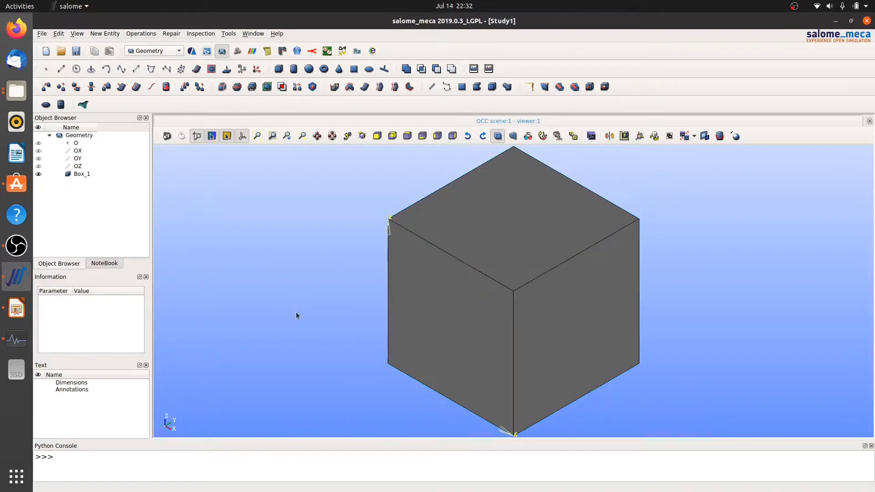
pyautogui.click(182, 137)
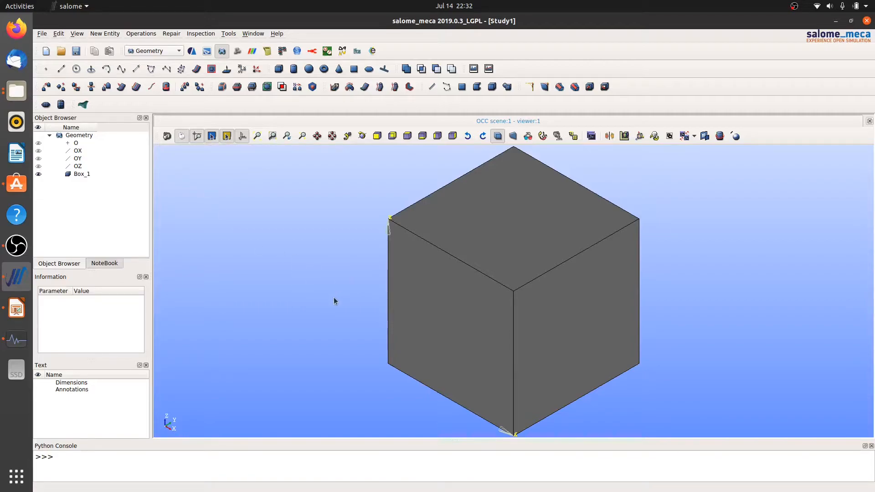
pyautogui.moveTo(333, 298); pyautogui.dragTo(322, 283)
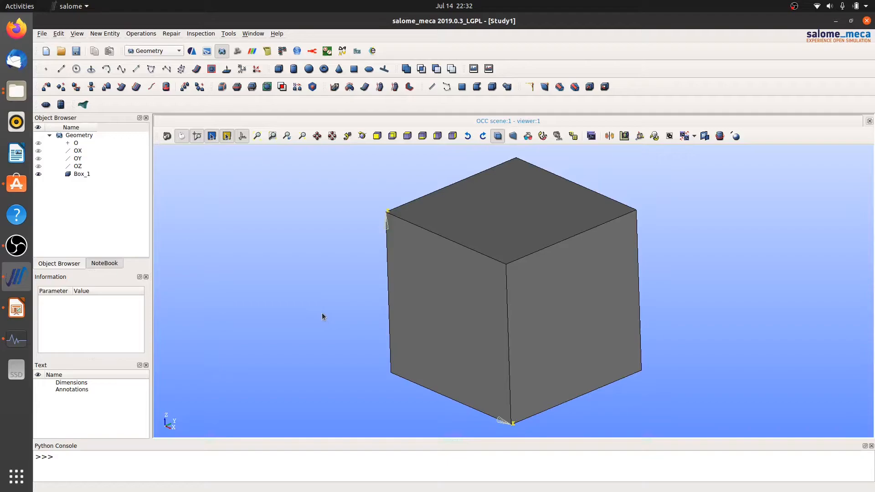
pyautogui.moveTo(322, 312)
pyautogui.mouseDown(button='middle')
pyautogui.moveTo(475, 303)
pyautogui.moveTo(299, 308)
pyautogui.moveTo(346, 313)
pyautogui.moveTo(318, 316)
pyautogui.mouseUp(button='middle')
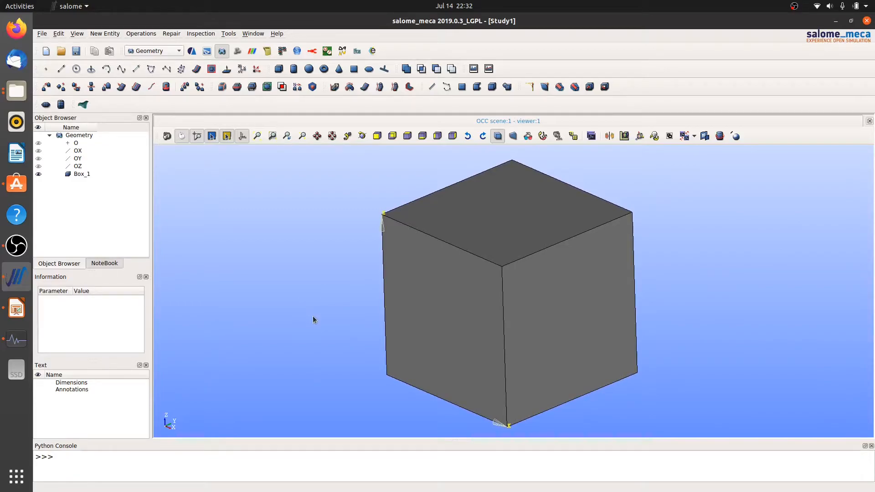
pyautogui.keyDown('ctrl'); pyautogui.moveTo(313, 316); pyautogui.dragTo(277, 343); pyautogui.keyUp('ctrl')
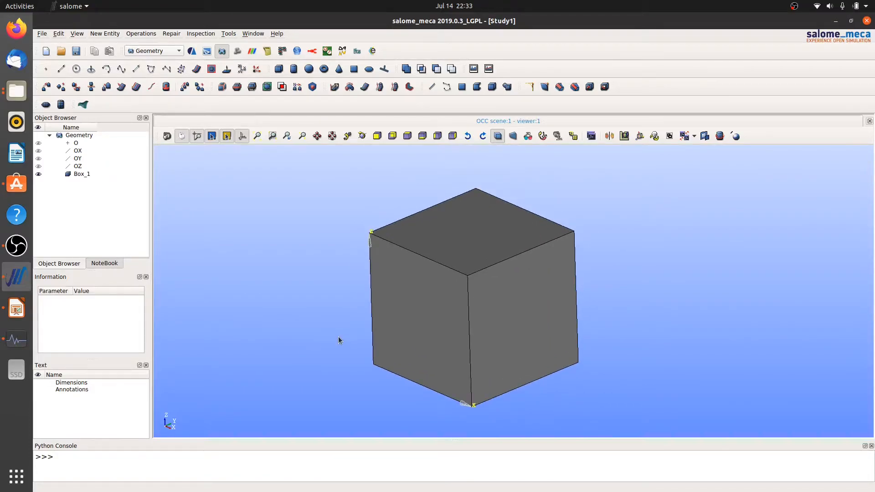
pyautogui.scroll(-5, 338, 337)
pyautogui.scroll(6, 338, 337)
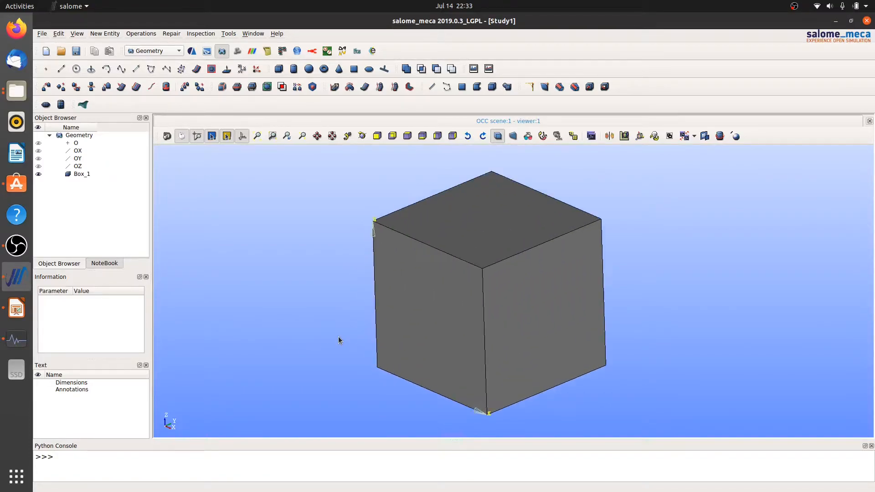
pyautogui.scroll(-3, 339, 337)
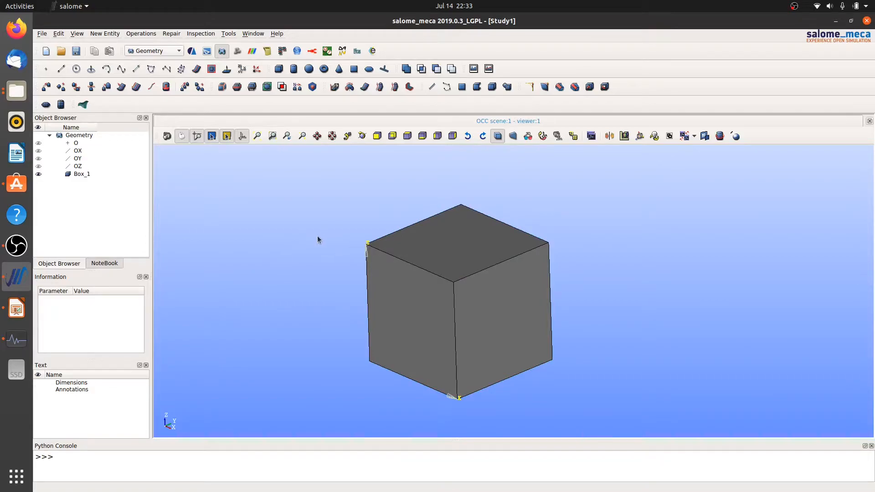
# Step: Create a face group named Press on Box_1 containing the cube's top face
pyautogui.click(80, 175)
pyautogui.rightClick(80, 176)
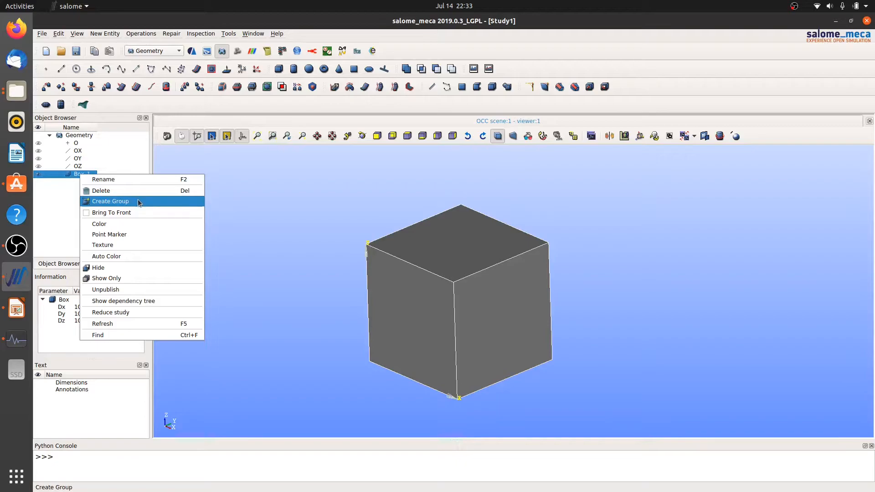
pyautogui.click(64, 185)
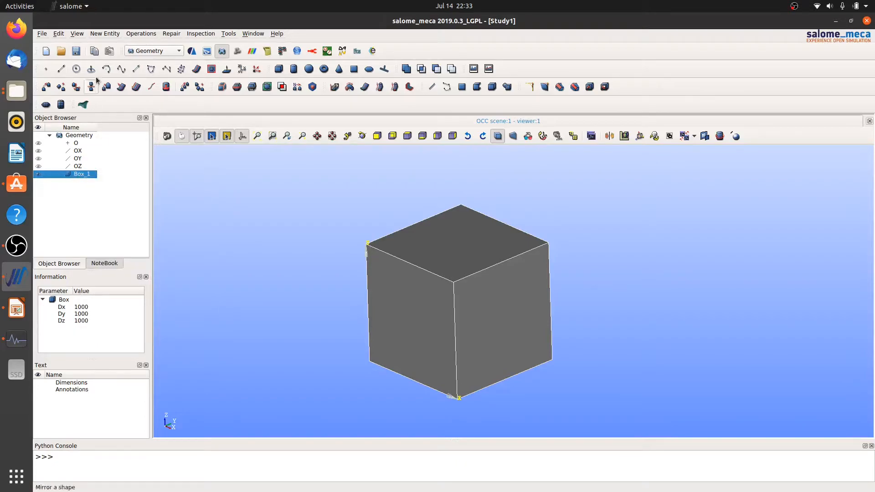
pyautogui.click(104, 33)
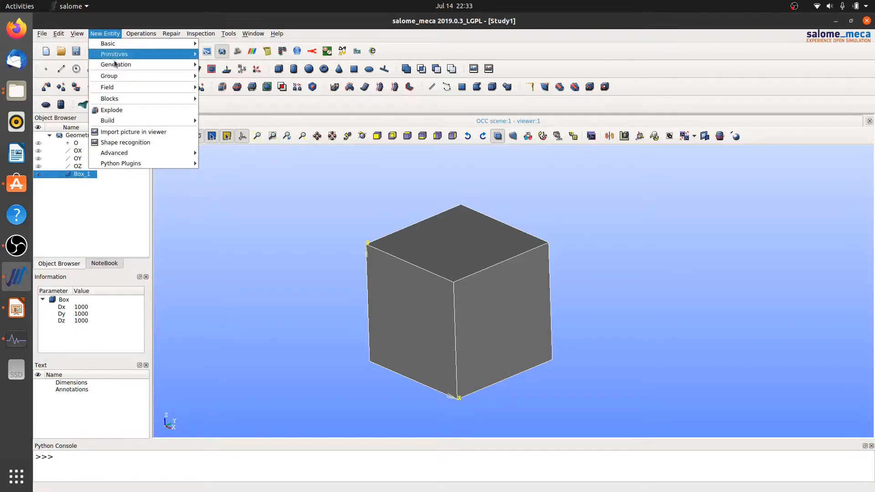
pyautogui.moveTo(166, 76)
pyautogui.click(230, 77)
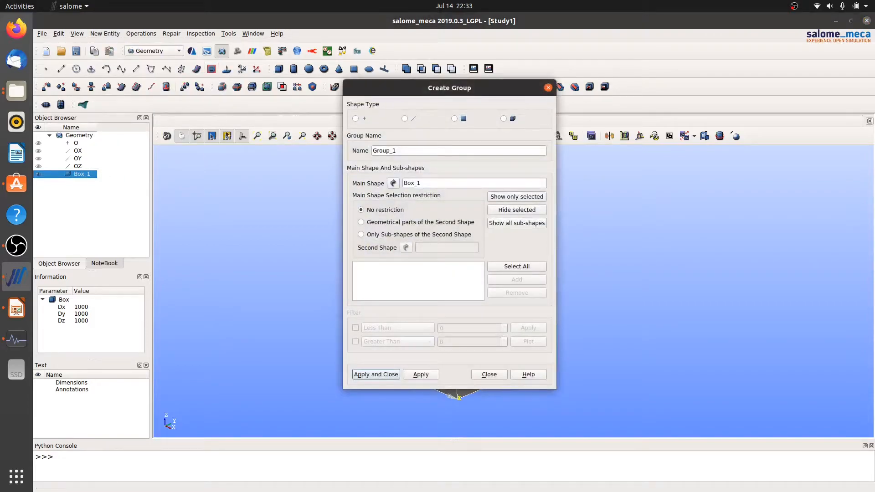
pyautogui.moveTo(434, 90); pyautogui.dragTo(226, 108)
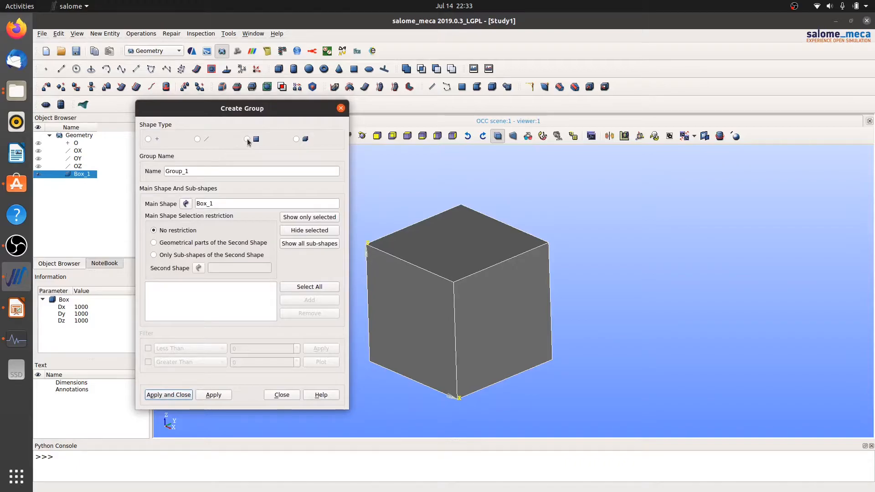
pyautogui.click(247, 140)
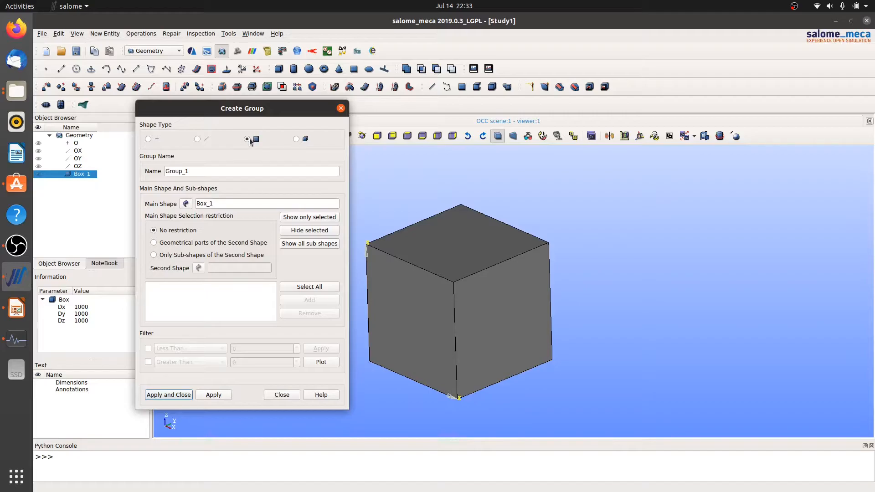
pyautogui.press('Tab')
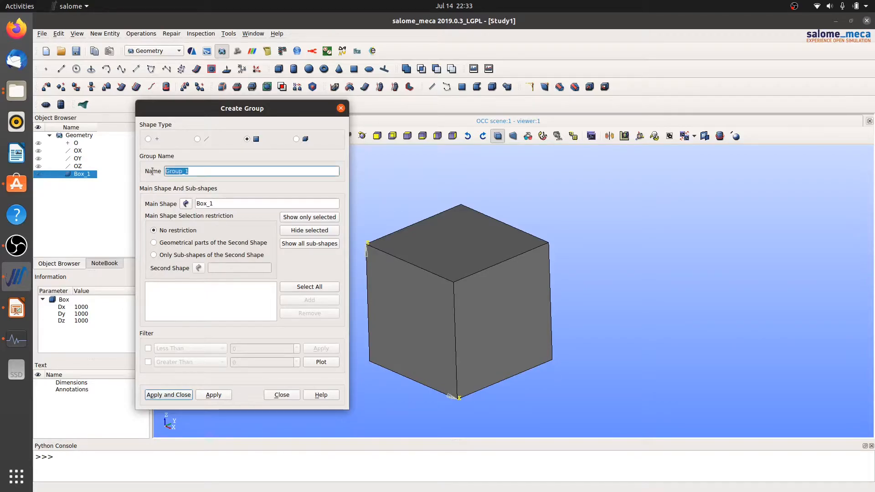
pyautogui.write('Press')
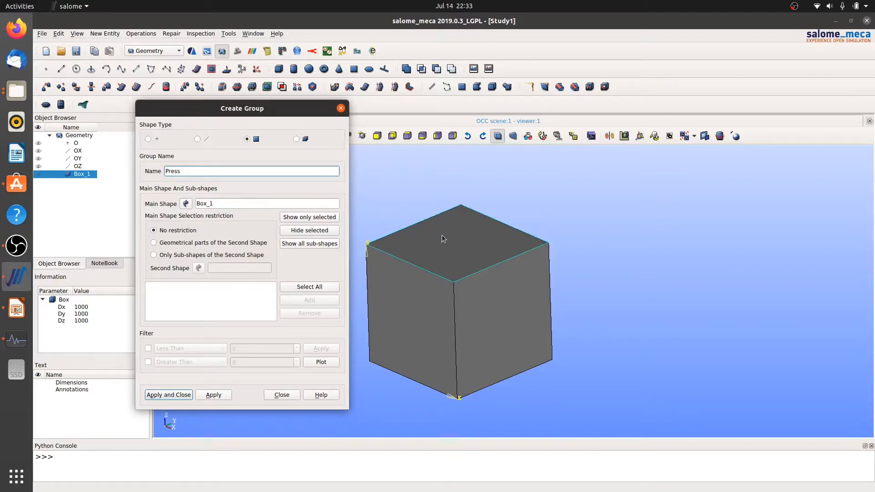
pyautogui.click(467, 246)
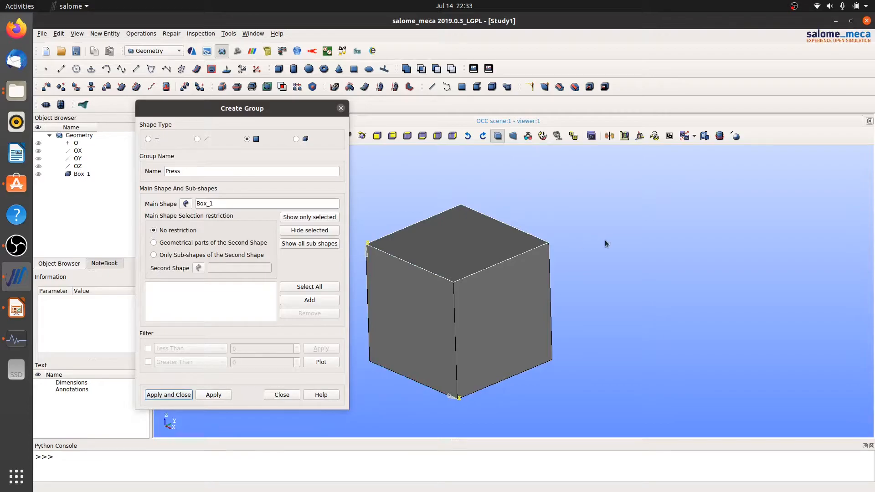
pyautogui.click(309, 300)
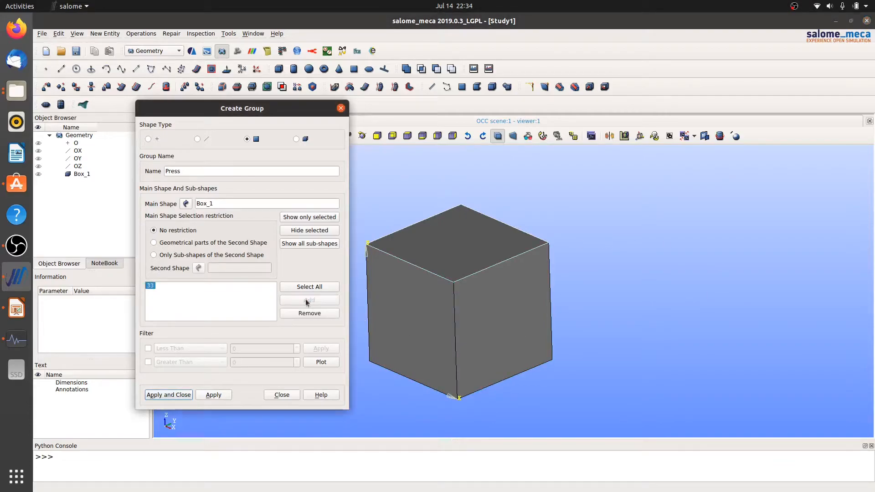
pyautogui.click(208, 396)
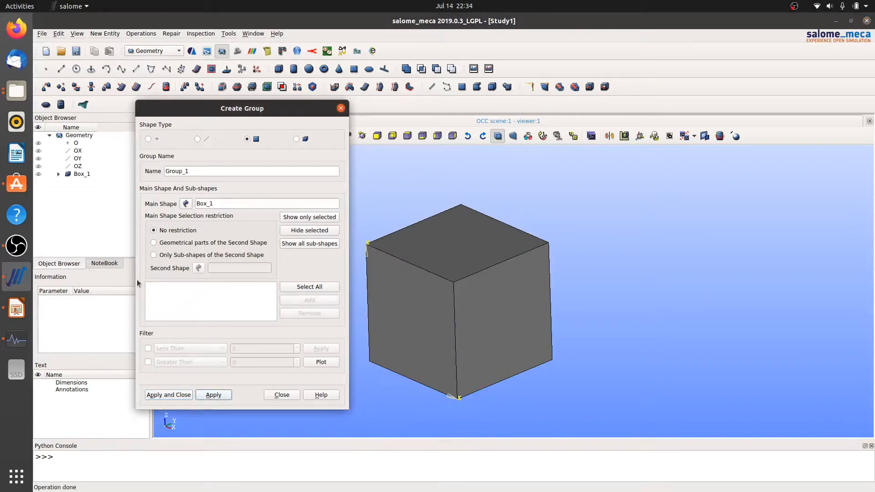
# Step: Create a face group named Fix on Box_1 containing the cube's bottom face
pyautogui.keyDown('ctrl'); pyautogui.moveTo(401, 386); pyautogui.dragTo(430, 340, button='right'); pyautogui.keyUp('ctrl')
pyautogui.click(453, 343)
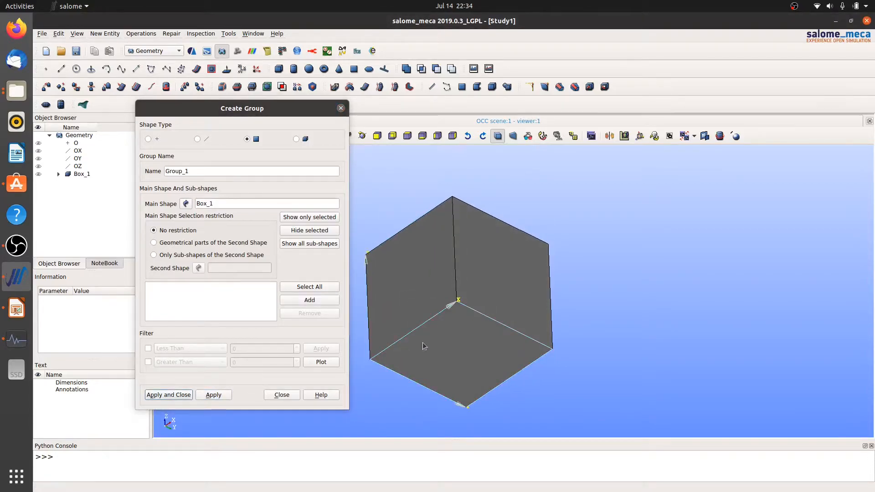
pyautogui.click(294, 300)
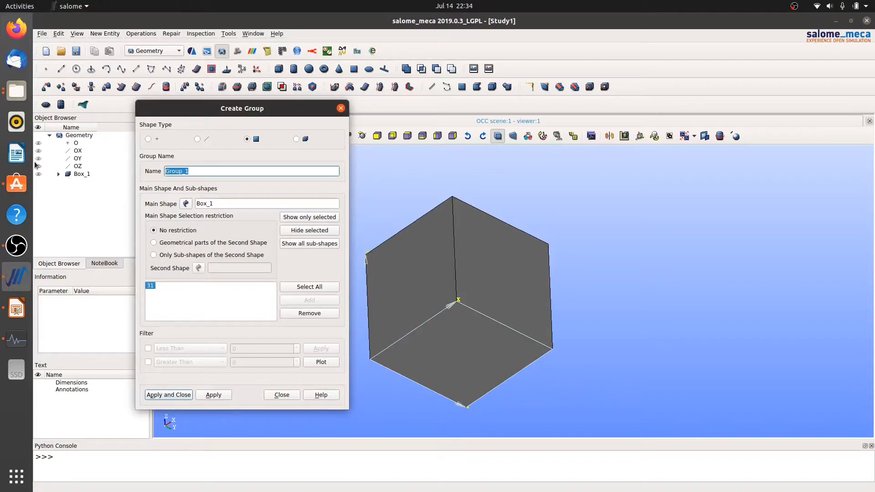
pyautogui.write('Fix')
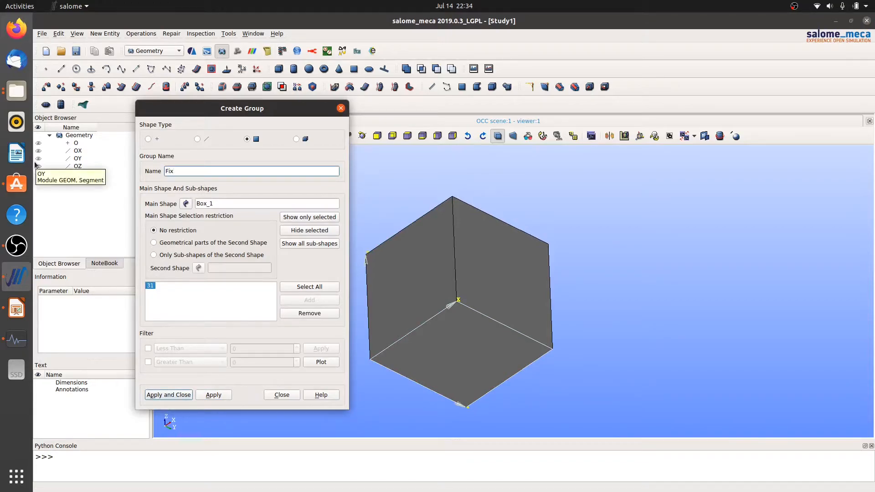
pyautogui.click(168, 394)
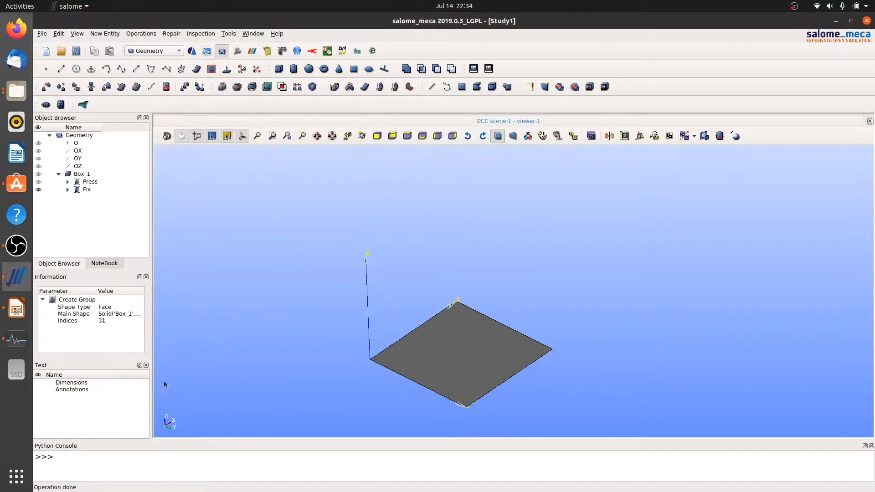
# Step: Hide the Fix group and display the whole Box_1 again
pyautogui.moveTo(461, 301); pyautogui.dragTo(420, 395)
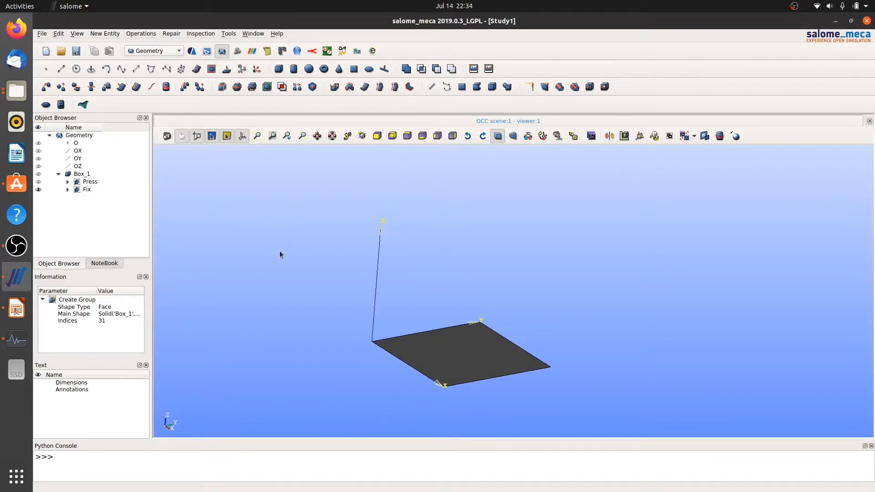
pyautogui.click(39, 191)
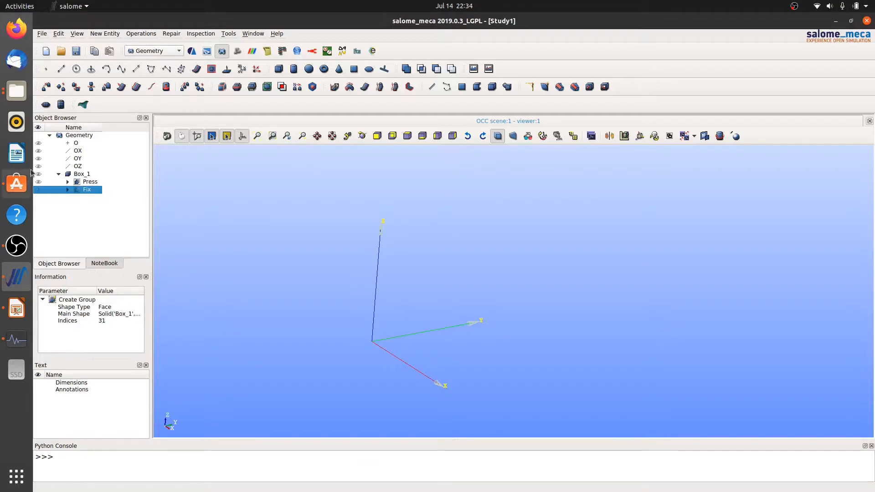
pyautogui.click(39, 176)
pyautogui.click(39, 176)
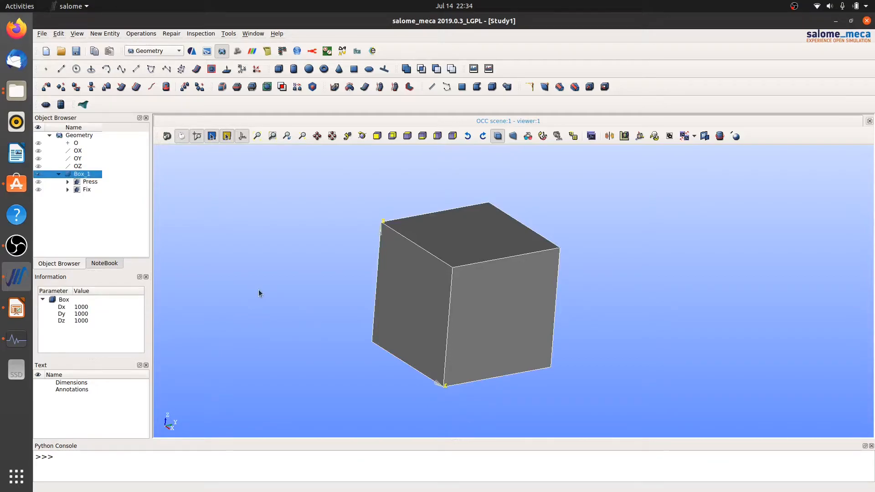
# Step: Activate the Mesh module and start a new mesh named Mesh_1 with Box_1 as its geometry
pyautogui.click(237, 52)
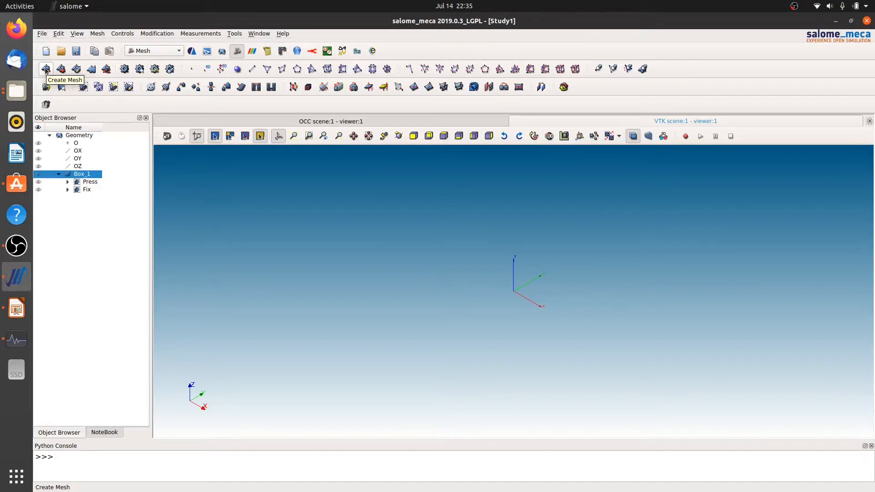
pyautogui.click(96, 34)
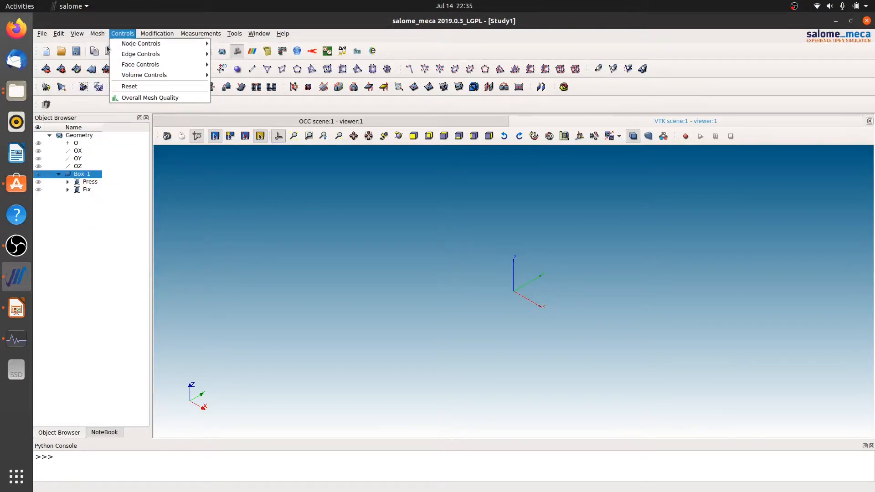
pyautogui.click(117, 43)
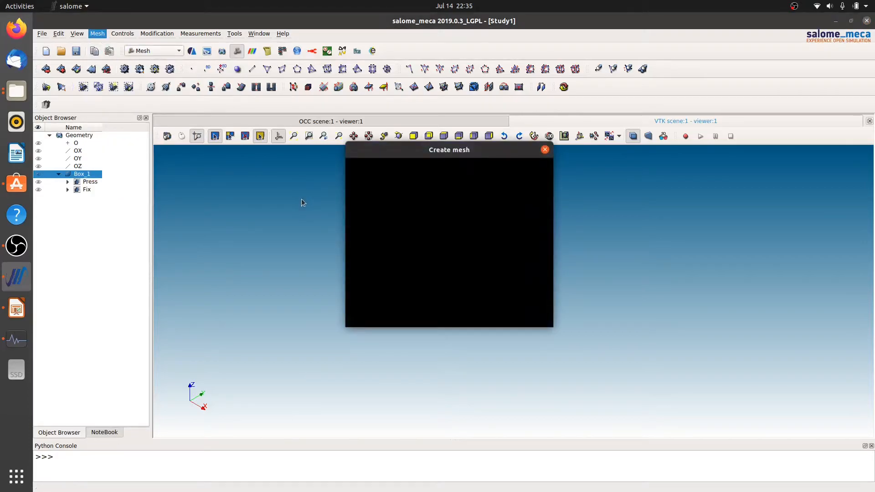
pyautogui.moveTo(399, 152); pyautogui.dragTo(222, 177)
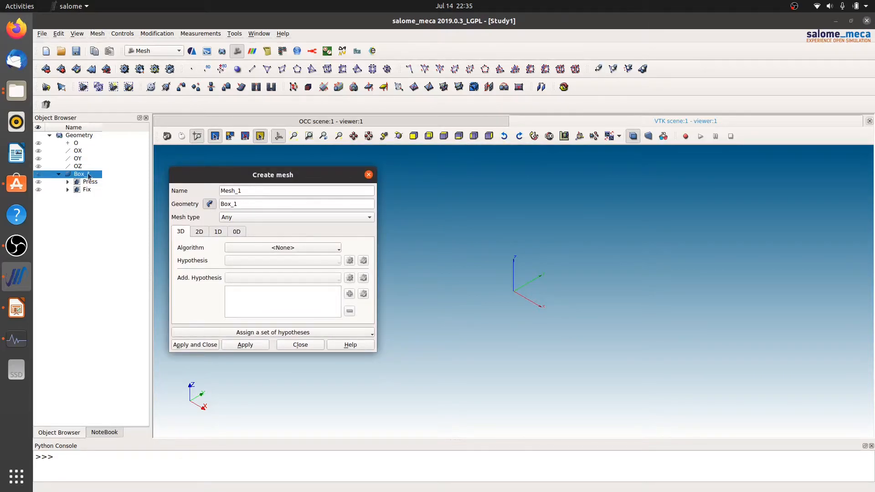
pyautogui.click(79, 226)
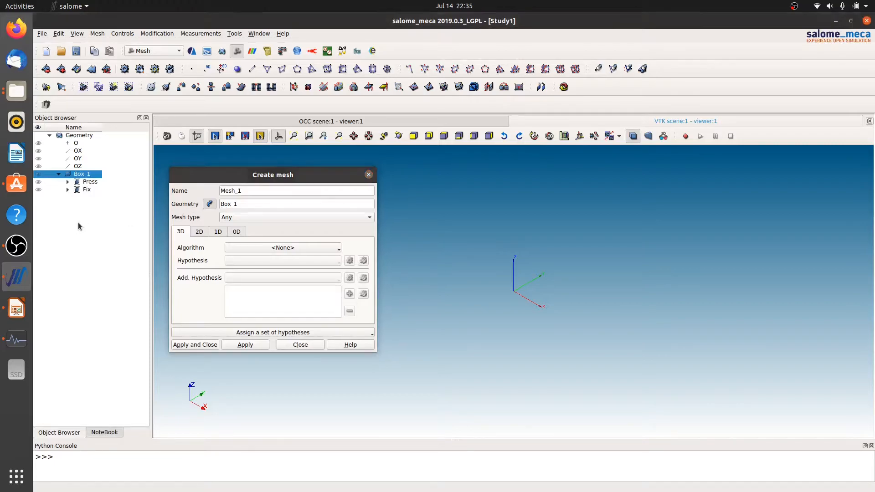
pyautogui.click(209, 205)
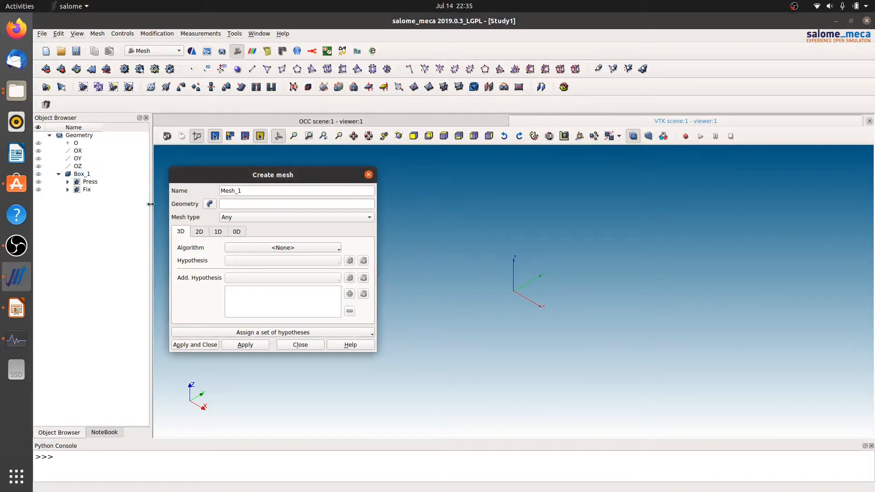
pyautogui.click(82, 175)
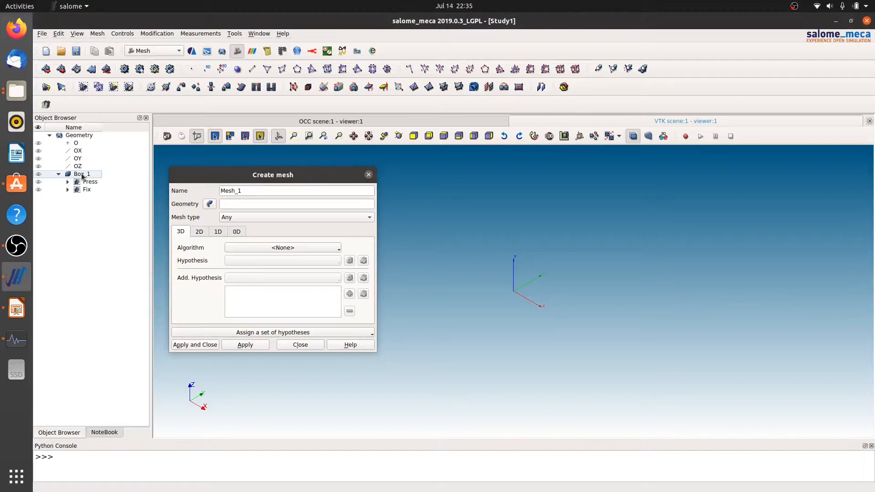
pyautogui.click(191, 211)
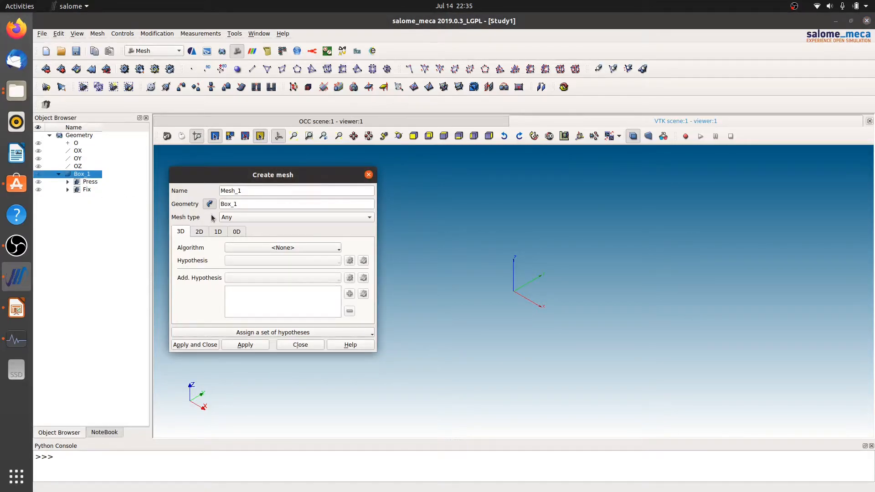
pyautogui.doubleClick(247, 191)
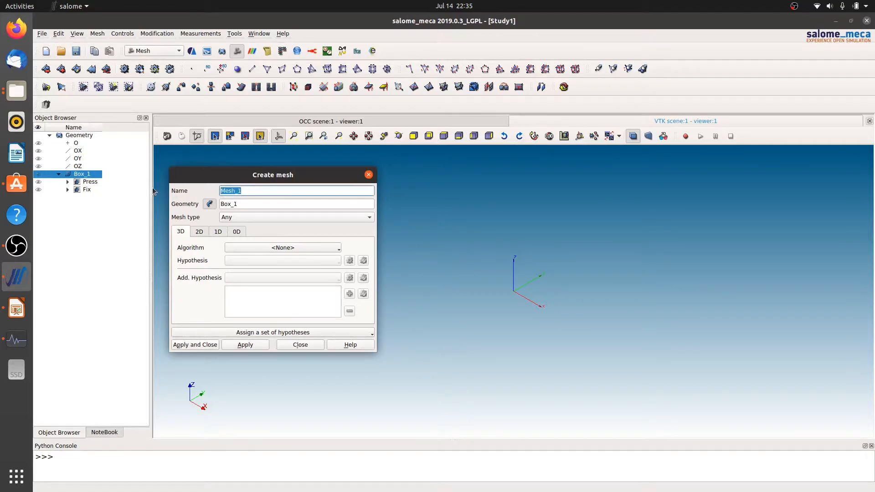
pyautogui.click(254, 190)
# Step: Assign the NETGEN 1D-2D-3D algorithm with a default NETGEN 3D Parameters hypothesis and create the mesh definition
pyautogui.click(261, 248)
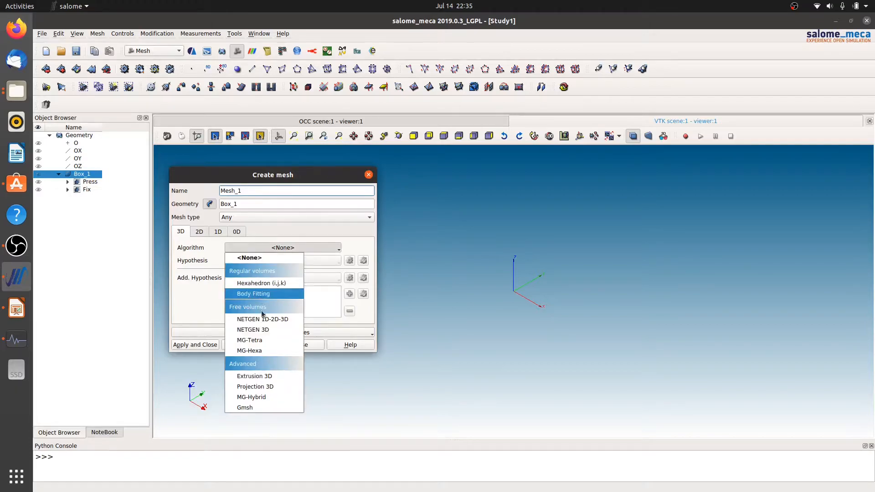
pyautogui.click(263, 320)
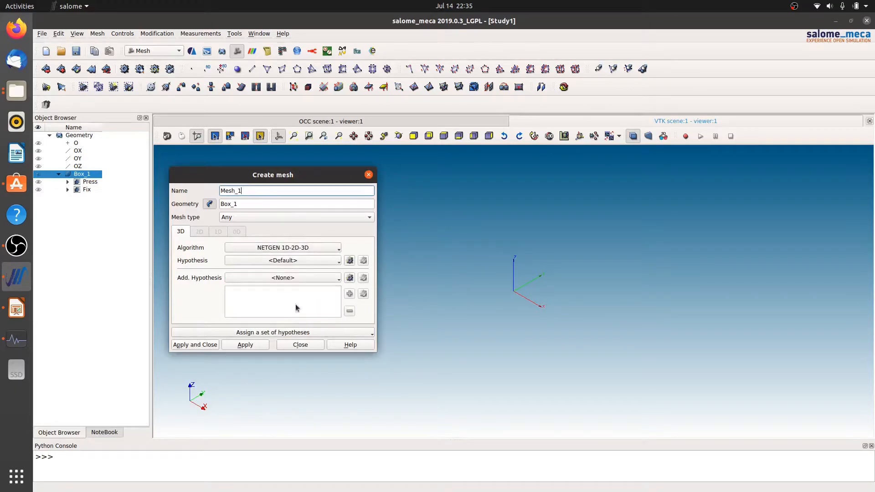
pyautogui.click(351, 261)
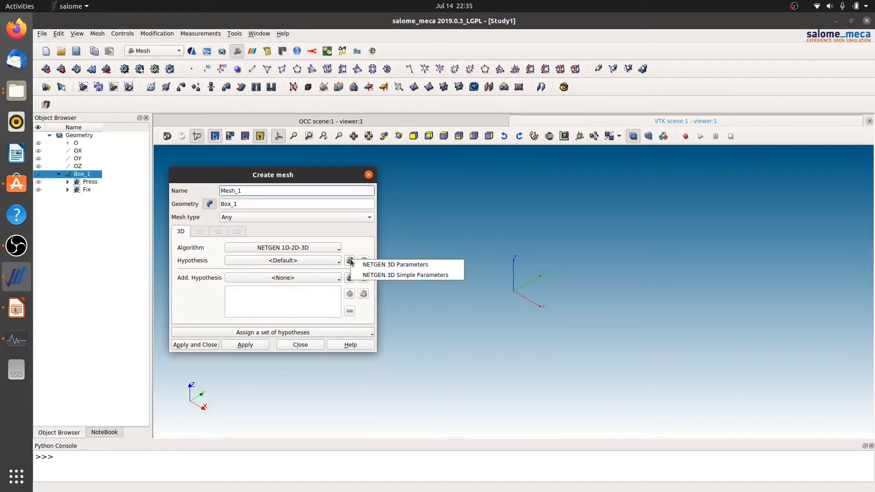
pyautogui.click(386, 266)
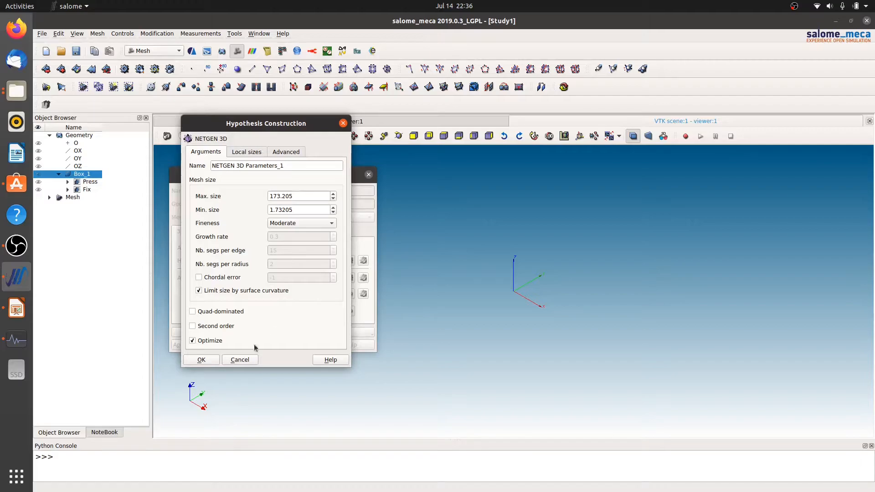
pyautogui.click(201, 360)
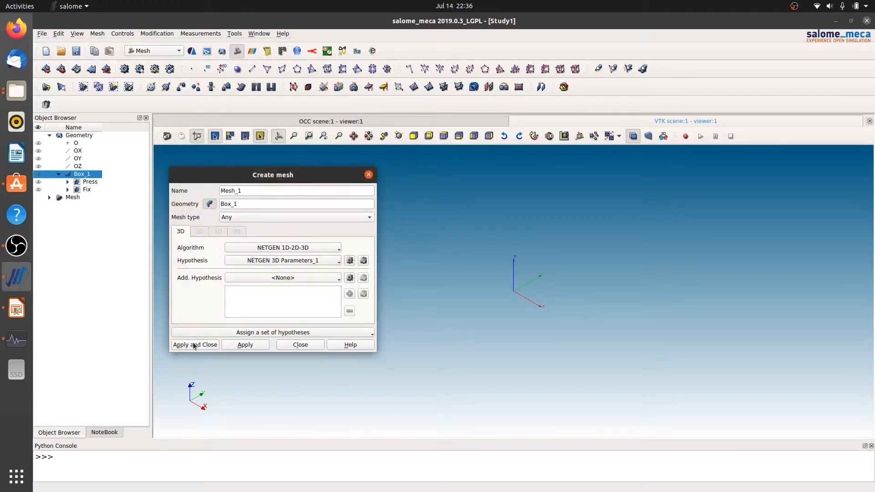
pyautogui.click(192, 345)
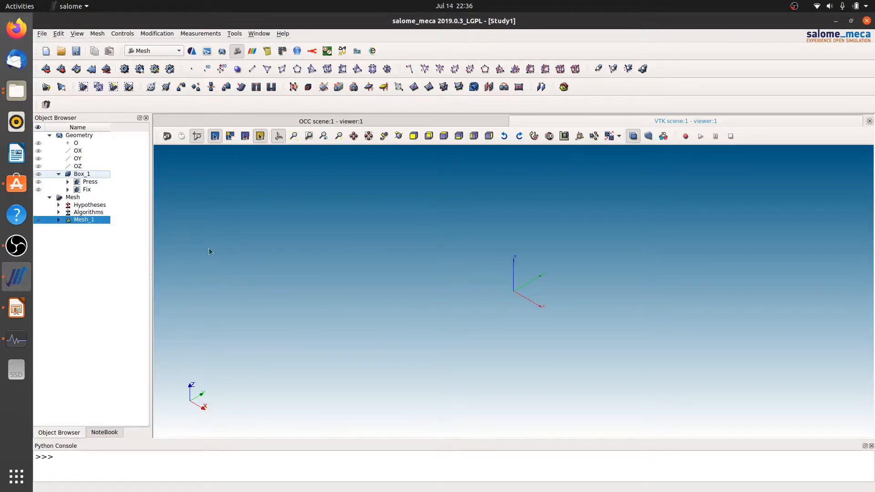
# Step: Compute Mesh_1, review the mesh information and close the report
pyautogui.rightClick(79, 221)
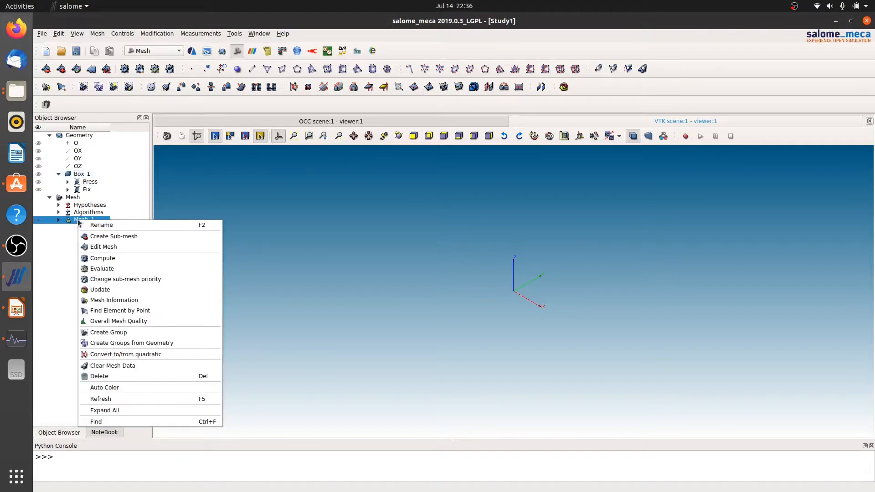
pyautogui.click(104, 259)
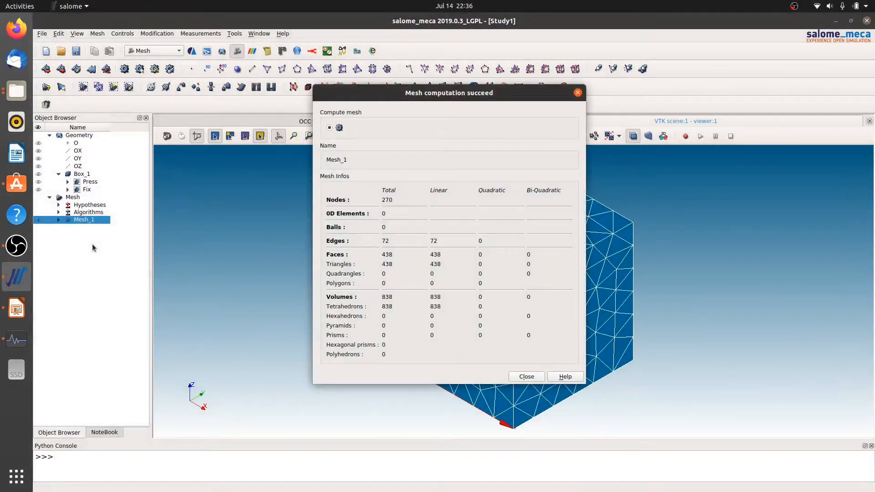
pyautogui.moveTo(459, 96); pyautogui.dragTo(247, 115)
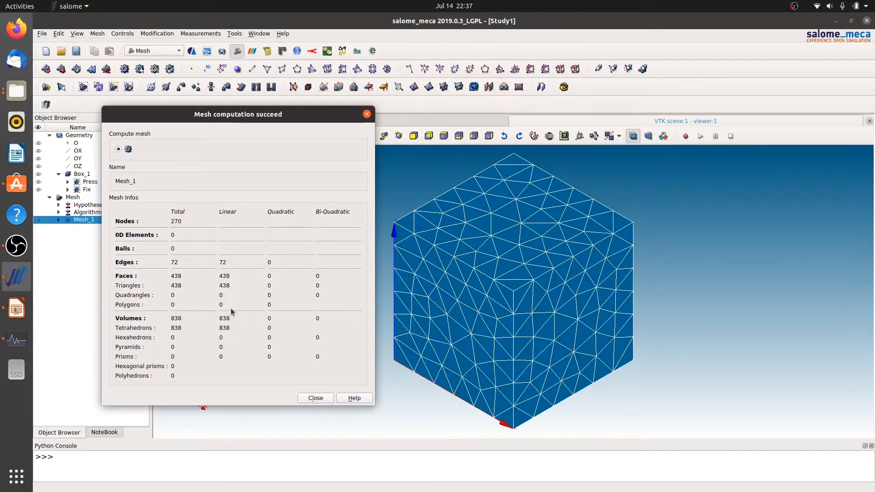
pyautogui.click(316, 397)
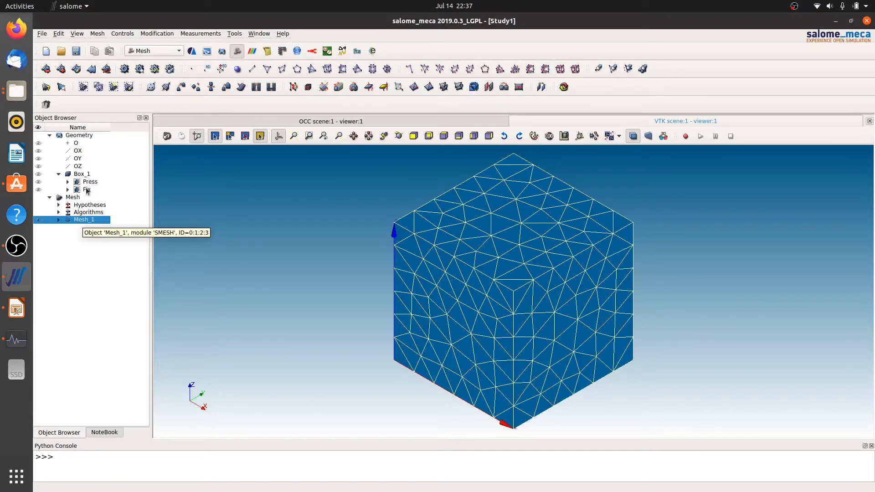
# Step: Create element groups on Mesh_1 from the geometry groups Press and Fix
pyautogui.rightClick(80, 222)
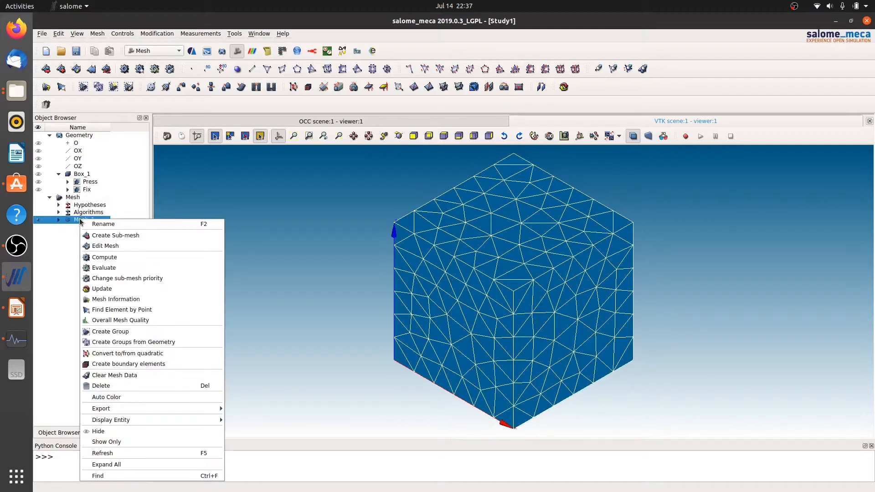
pyautogui.click(114, 342)
pyautogui.click(413, 153)
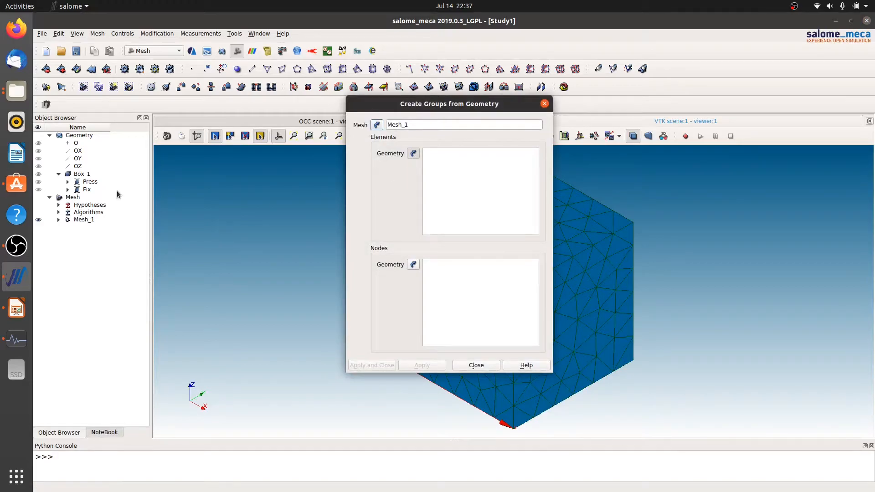
pyautogui.click(84, 181)
pyautogui.keyDown('ctrl'); pyautogui.click(86, 190); pyautogui.keyUp('ctrl')
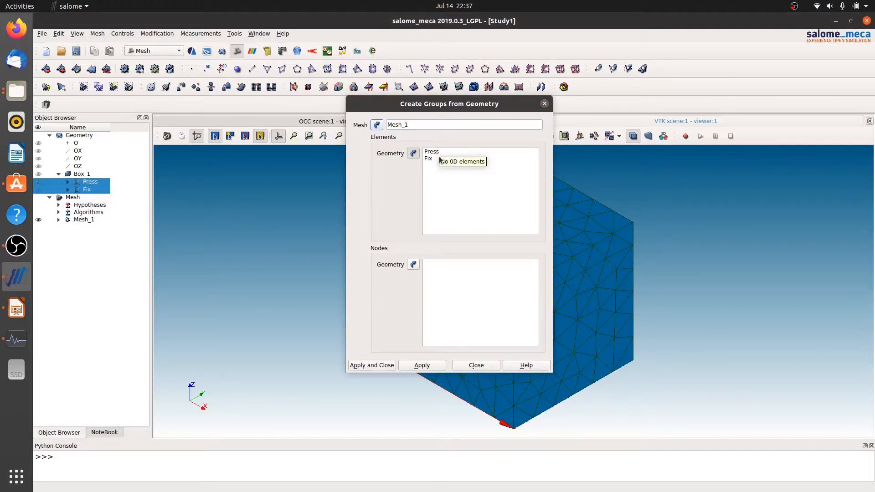
pyautogui.click(375, 366)
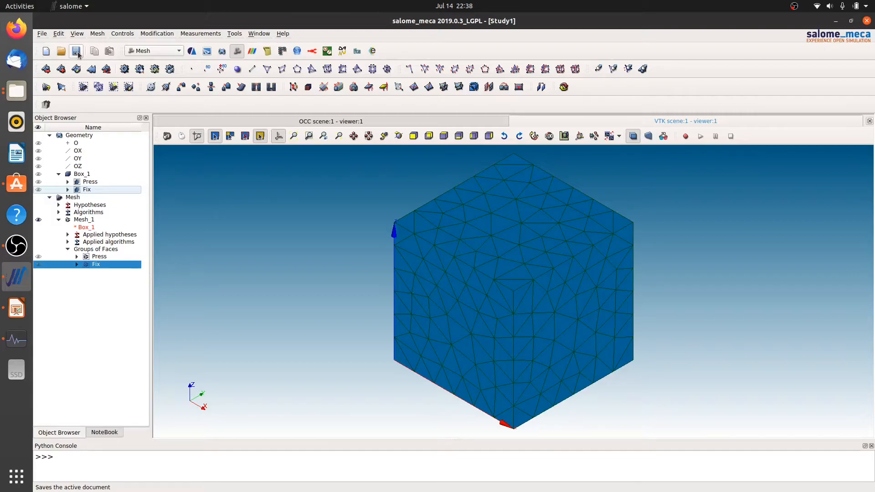
pyautogui.click(143, 51)
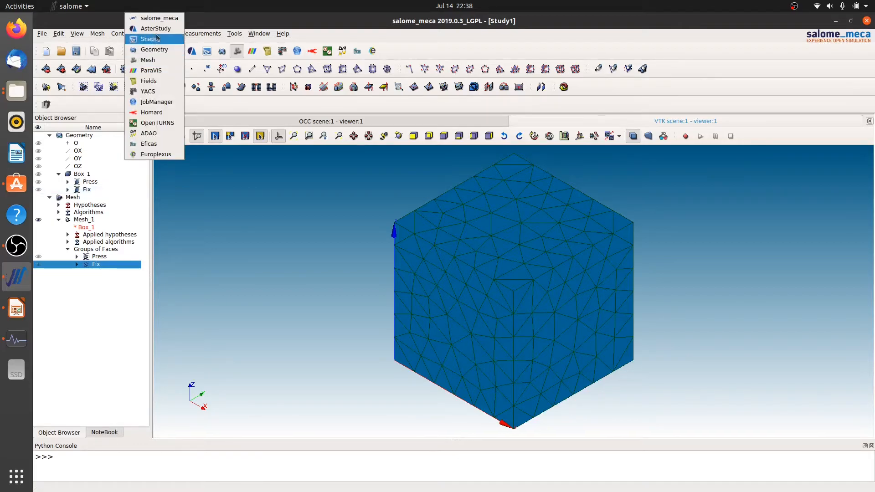
pyautogui.click(259, 237)
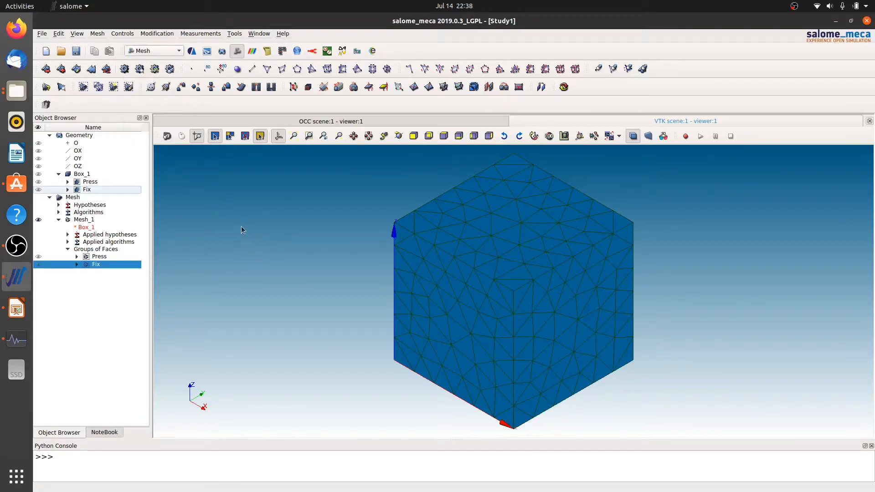
# Step: Start saving the study and create a folder named Case1 inside Documents/Engineering/VideoRecording as its location
pyautogui.click(76, 51)
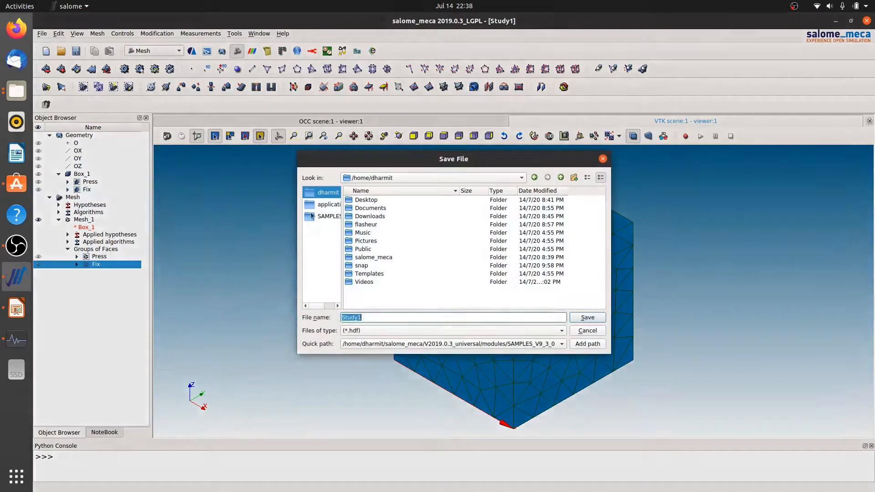
pyautogui.doubleClick(379, 206)
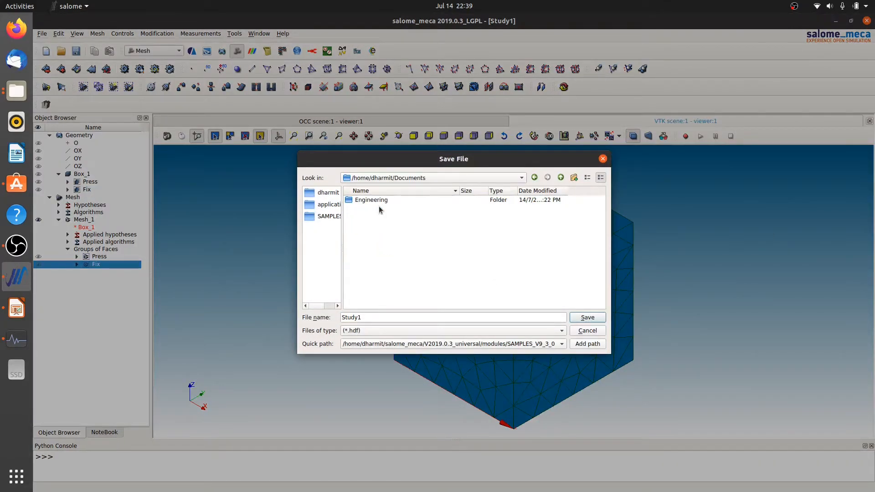
pyautogui.doubleClick(374, 199)
pyautogui.click(369, 207)
pyautogui.doubleClick(370, 209)
pyautogui.click(574, 177)
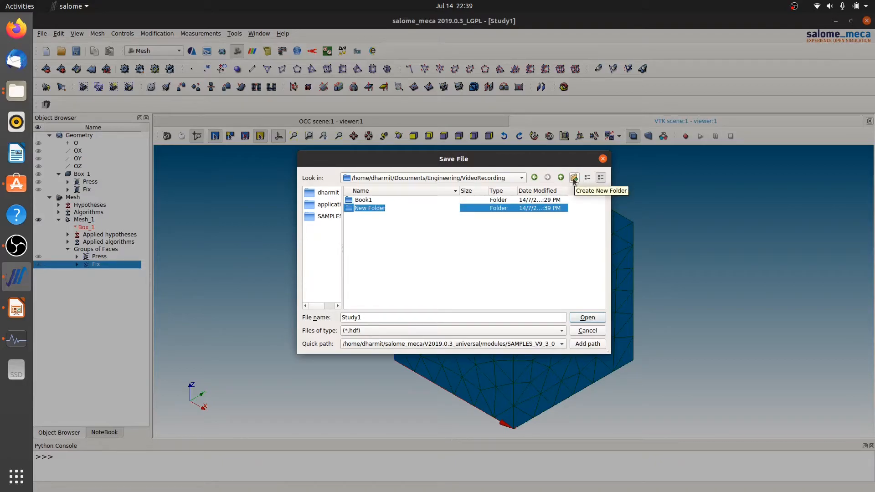
pyautogui.write('Case1')
pyautogui.press('Return')
pyautogui.press('Return')
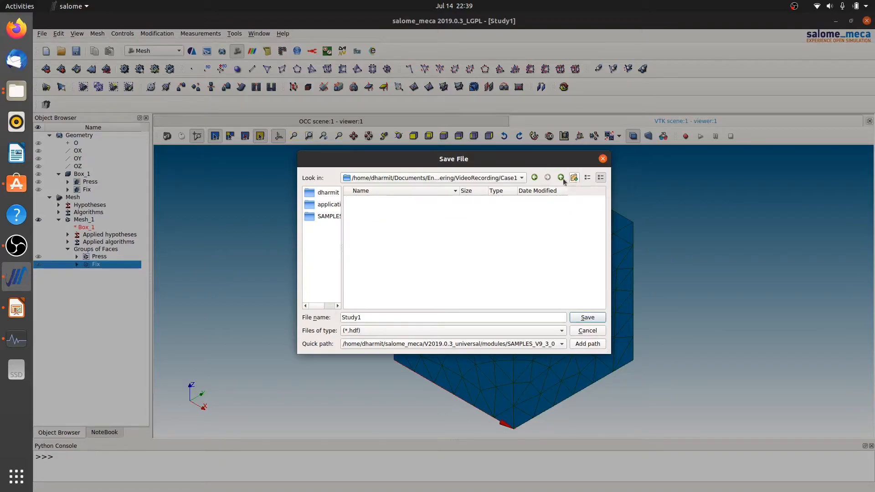
# Step: Name the study file Case1 and save it in the new Case1 folder
pyautogui.moveTo(376, 318); pyautogui.dragTo(232, 318)
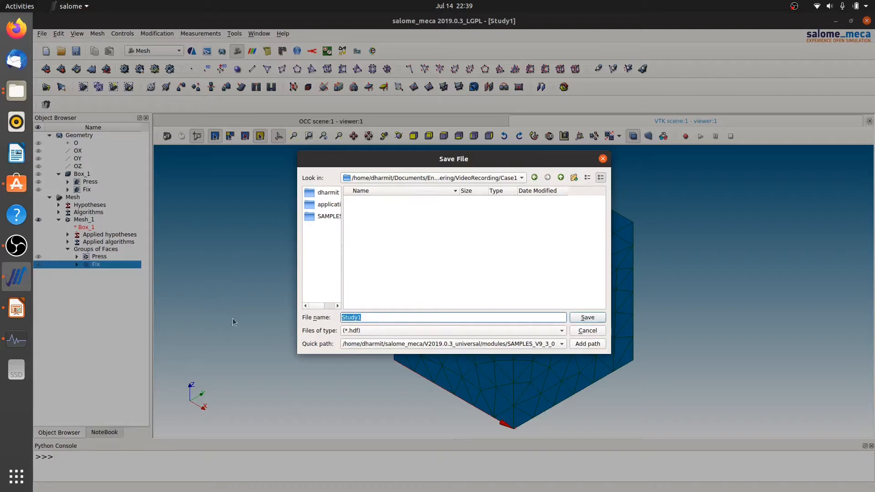
pyautogui.write('Case1')
pyautogui.click(587, 317)
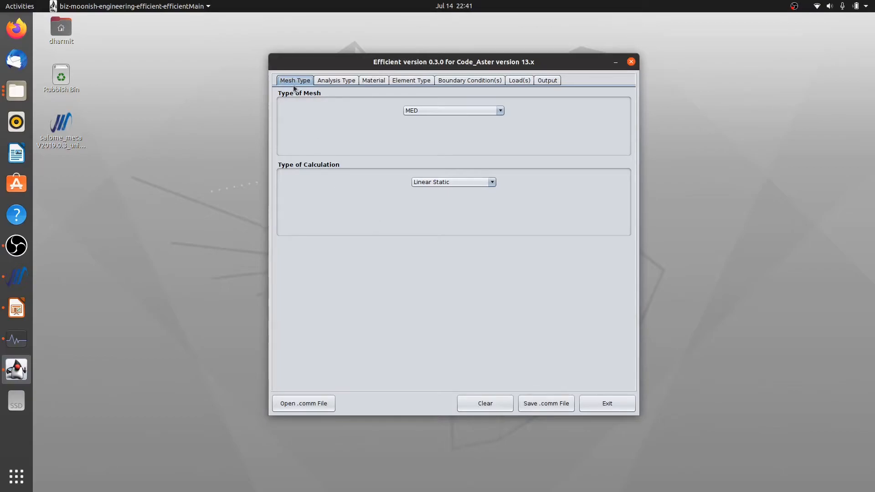
# Step: In Efficient, keep the MED mesh and Mechanical - 3D analysis types, and add the Carbon Steel material CS assigned to All
pyautogui.click(442, 112)
pyautogui.click(442, 113)
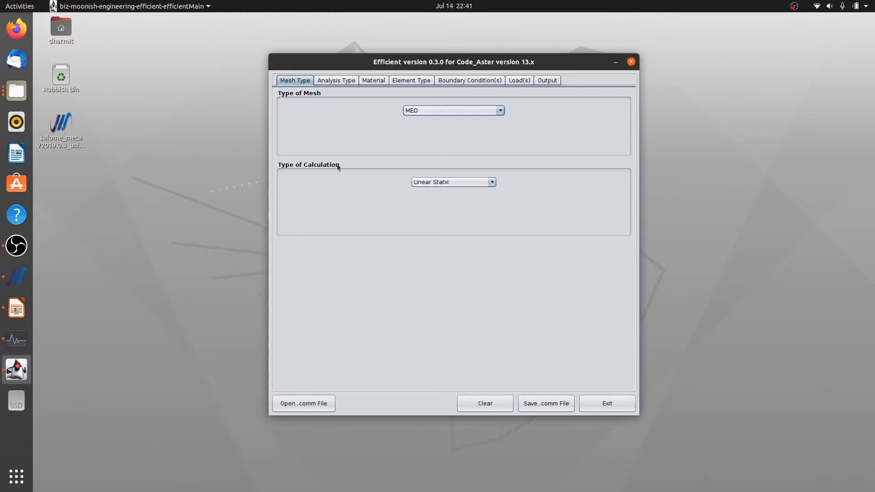
pyautogui.click(337, 81)
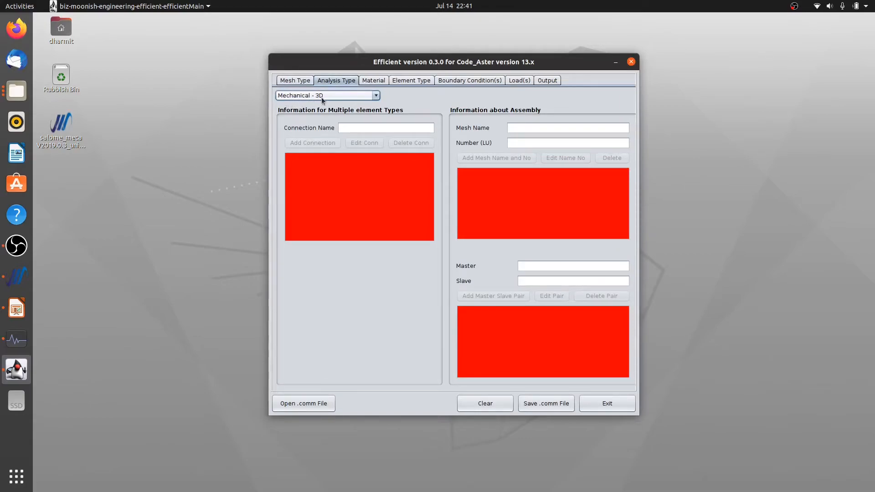
pyautogui.click(373, 81)
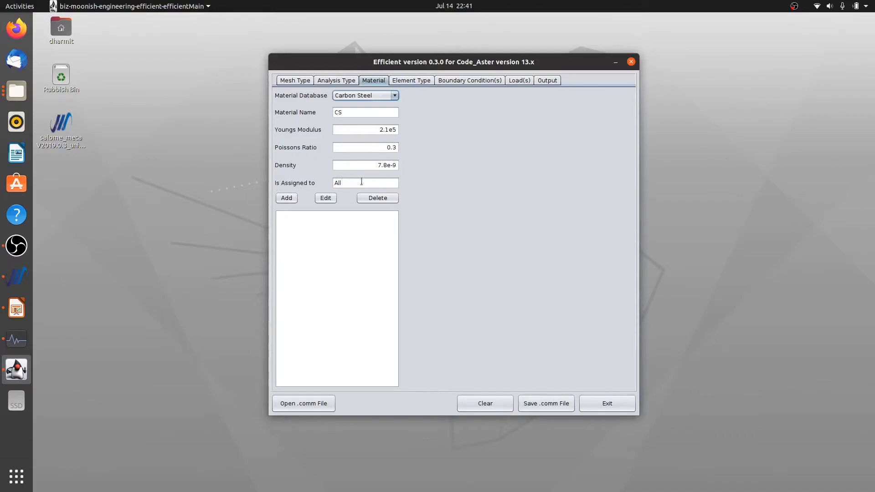
pyautogui.click(287, 201)
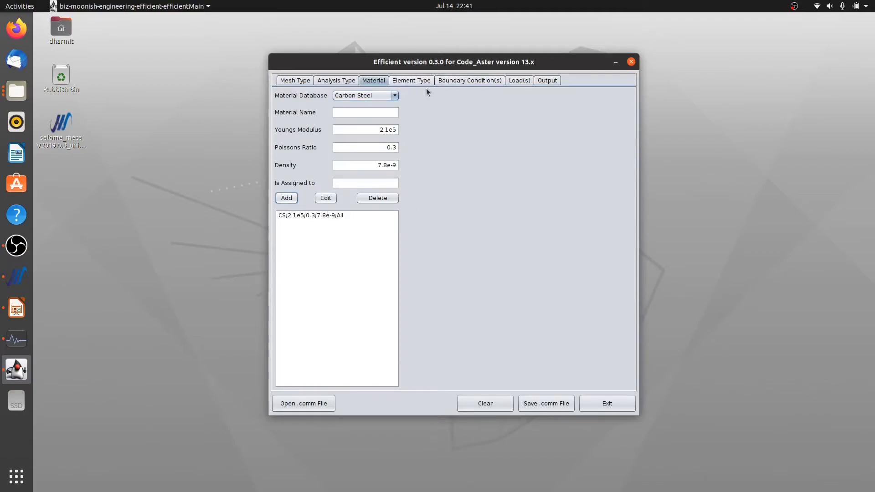
# Step: Add a D.O.F (DDL) on Mesh Group boundary condition named Fix, assigned to group Fix, with DX, DY and DZ set to 0
pyautogui.click(459, 80)
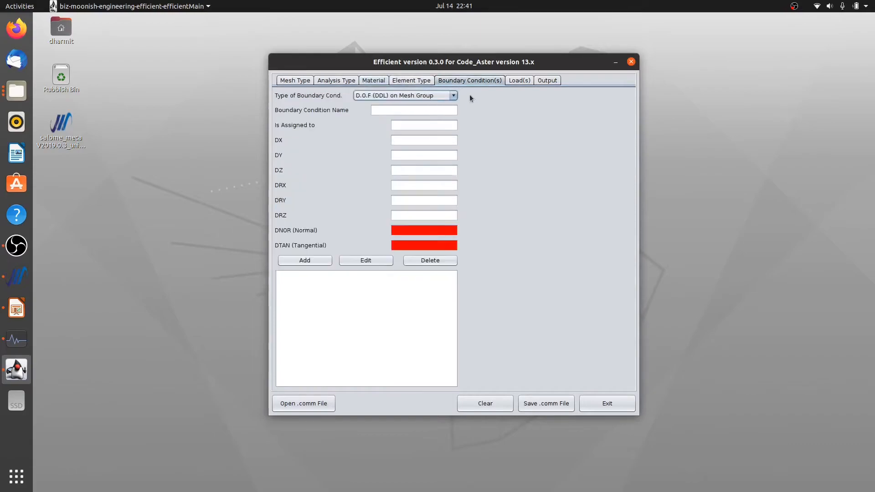
pyautogui.click(384, 97)
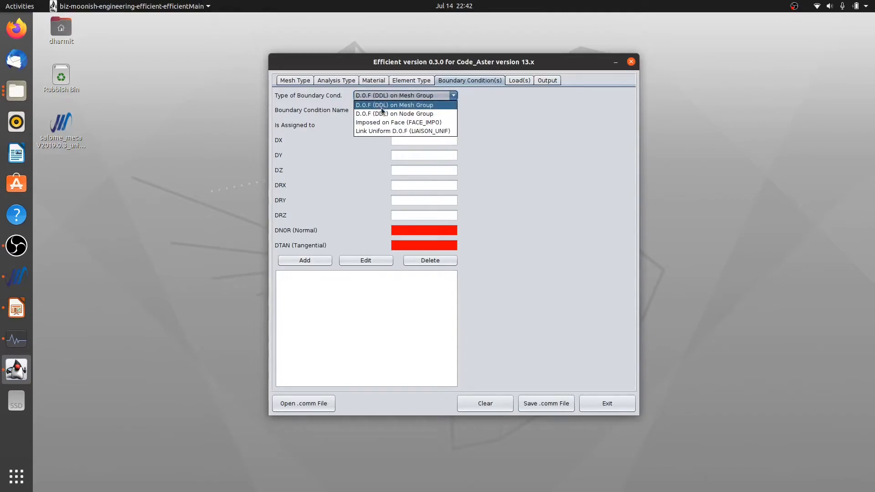
pyautogui.click(388, 106)
pyautogui.click(386, 111)
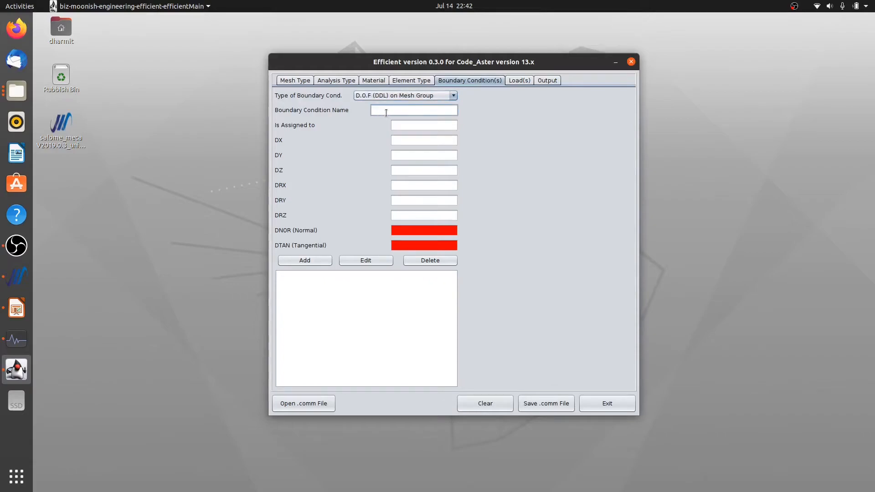
pyautogui.press('Tab')
pyautogui.write('Fix')
pyautogui.press('Tab')
pyautogui.write('0')
pyautogui.press('Tab')
pyautogui.write('0')
pyautogui.press('Tab')
pyautogui.click(304, 263)
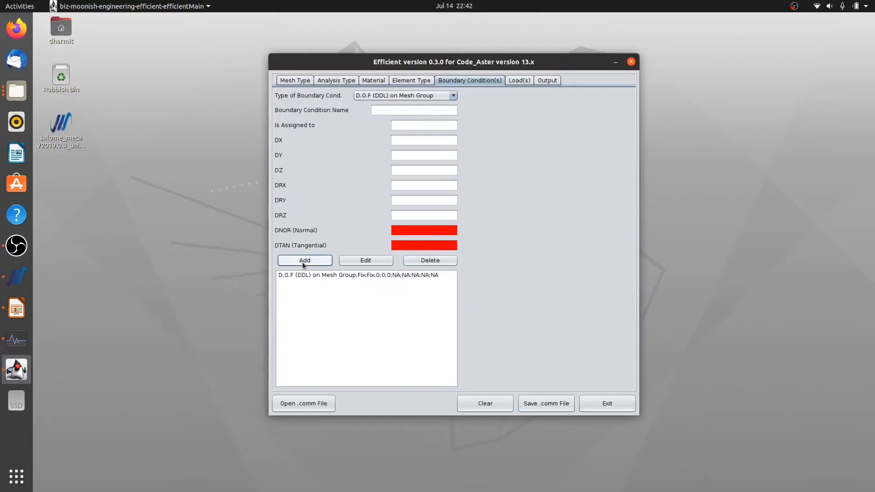
# Step: Add a Pressure load named Press, assigned to group Press, with a pressure amount of 1
pyautogui.click(514, 80)
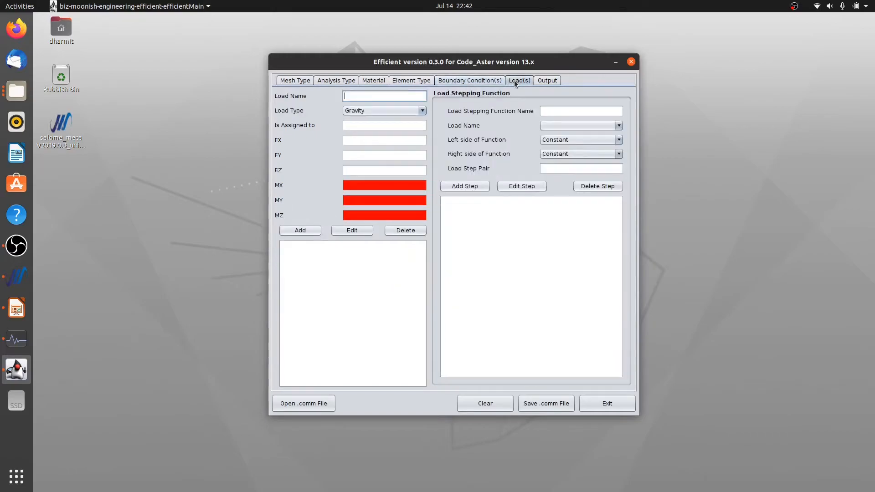
pyautogui.write('Press')
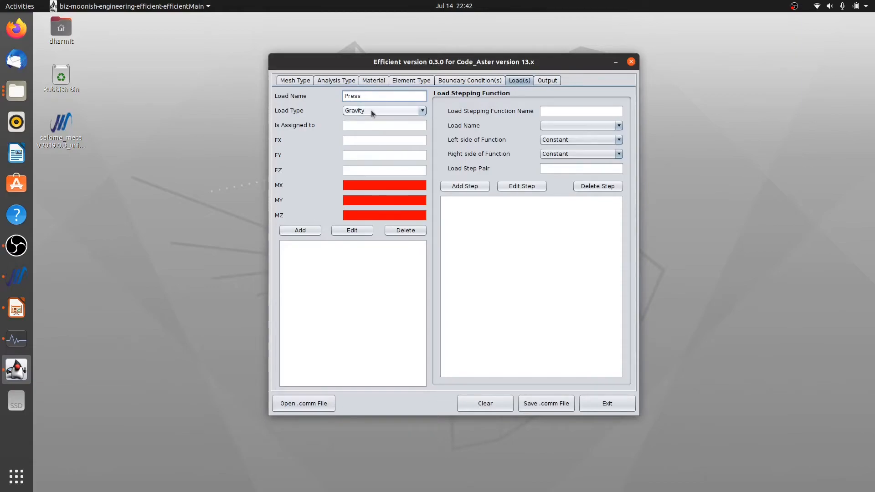
pyautogui.click(371, 111)
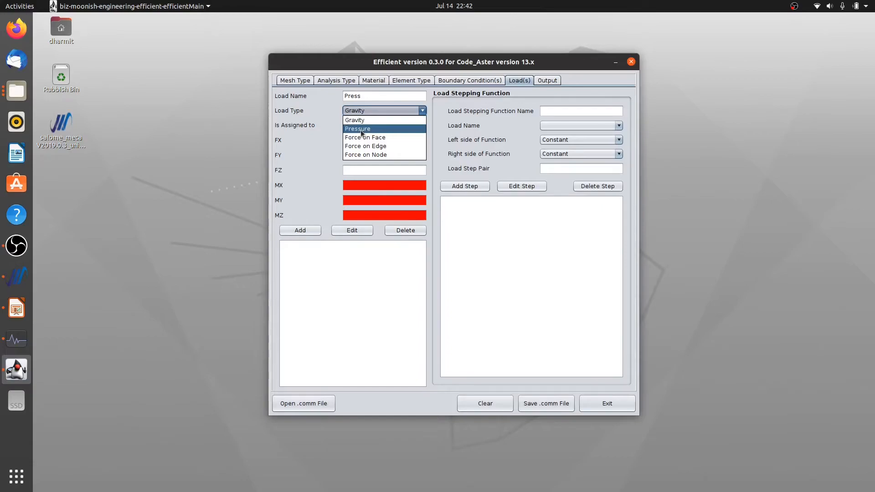
pyautogui.click(360, 129)
pyautogui.click(366, 126)
pyautogui.write('Press')
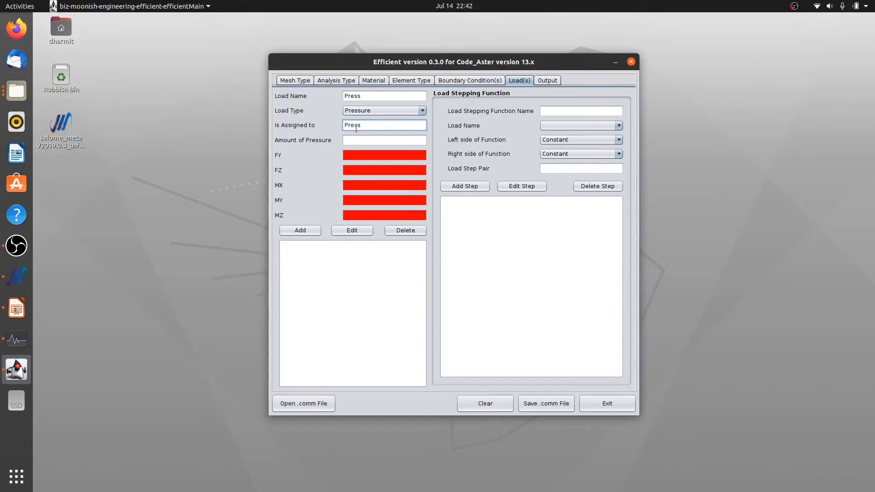
pyautogui.click(359, 142)
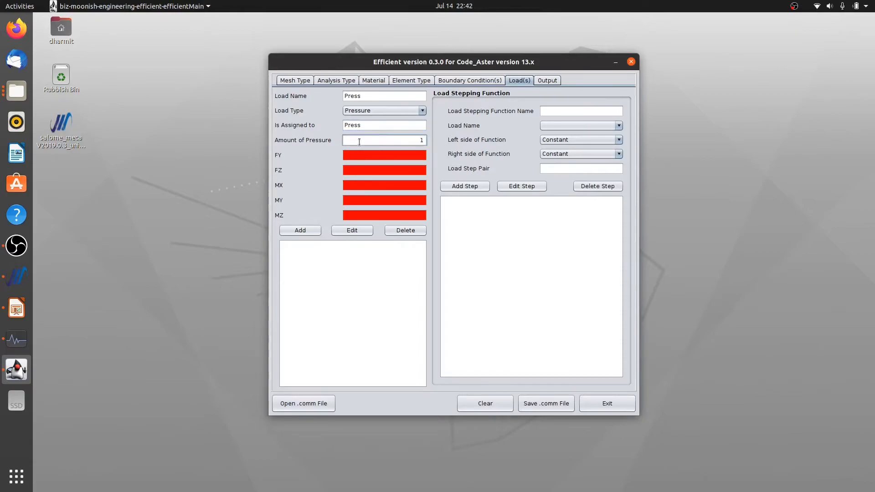
pyautogui.click(306, 230)
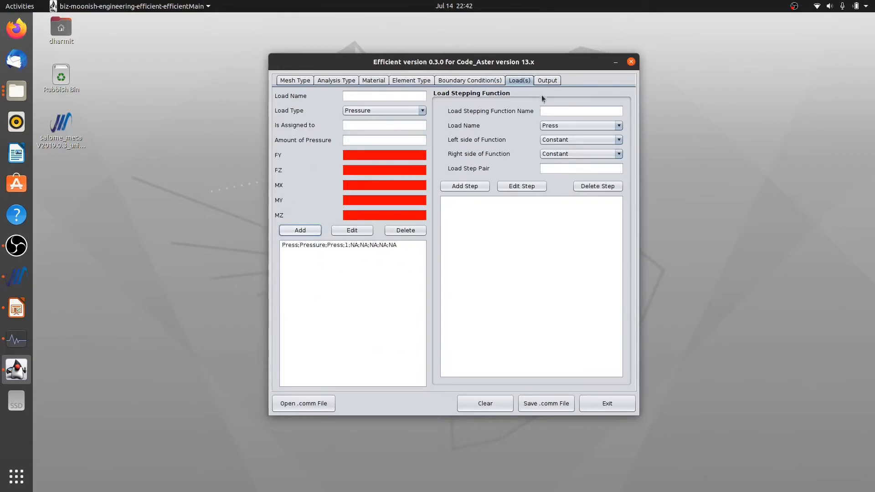
# Step: Add SIEQ_NOEU to the options selected for the MED file output
pyautogui.click(548, 81)
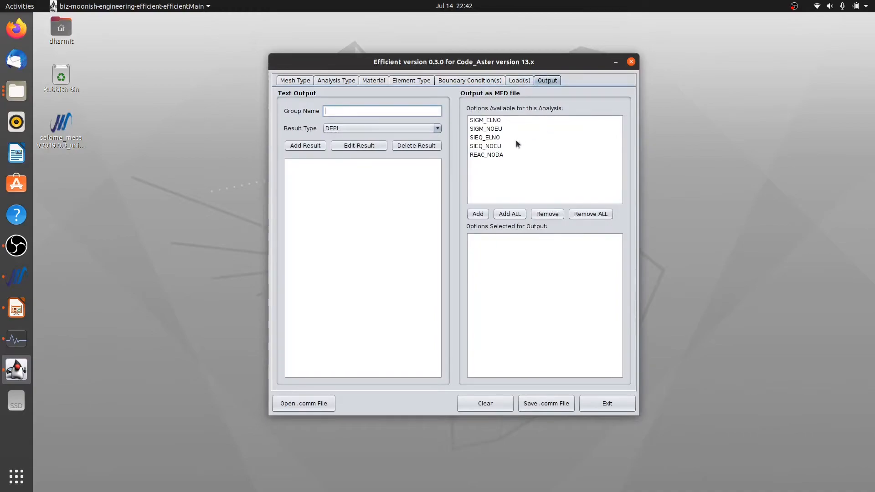
pyautogui.click(479, 147)
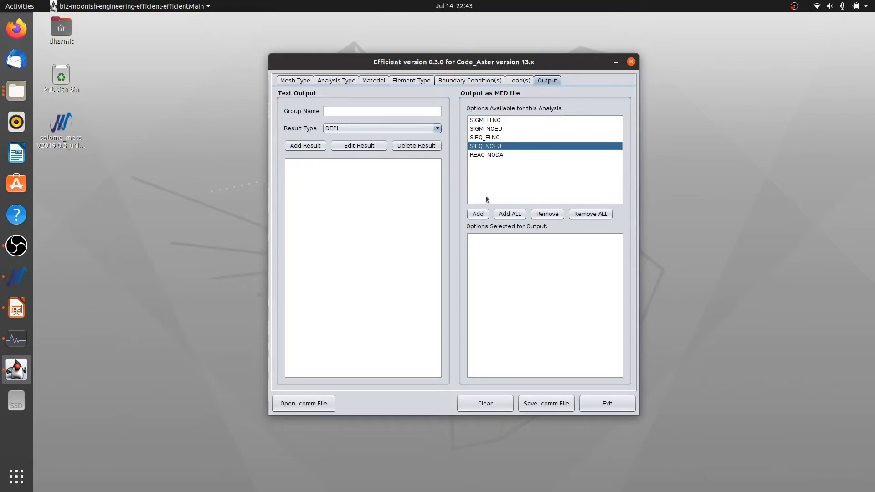
pyautogui.click(478, 215)
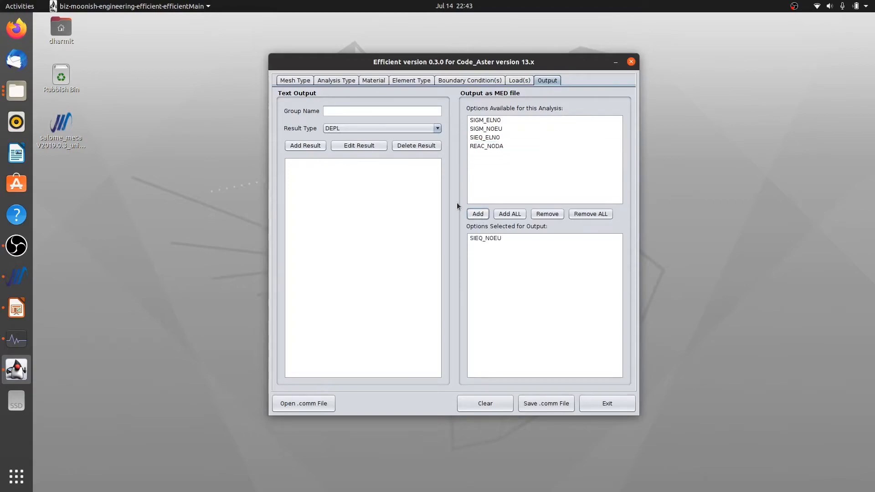
# Step: Save the command file as Case1.comm in the Documents/Engineering/VideoRecording/Case1 folder and dismiss the completion message
pyautogui.click(546, 405)
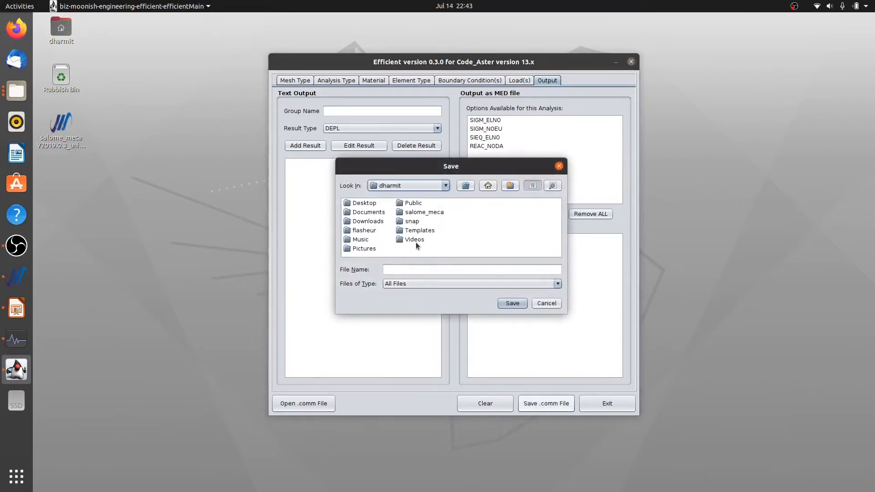
pyautogui.doubleClick(367, 212)
pyautogui.doubleClick(355, 206)
pyautogui.doubleClick(349, 212)
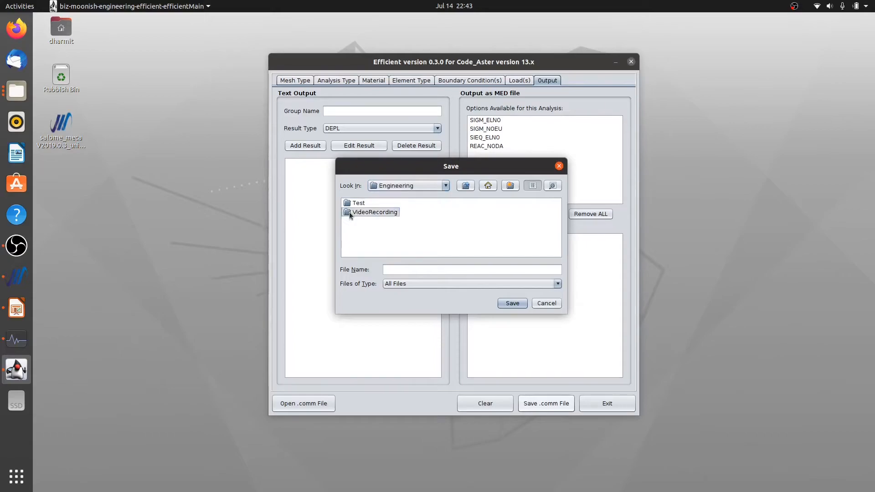
pyautogui.doubleClick(349, 212)
pyautogui.click(362, 202)
pyautogui.moveTo(404, 270); pyautogui.dragTo(439, 271)
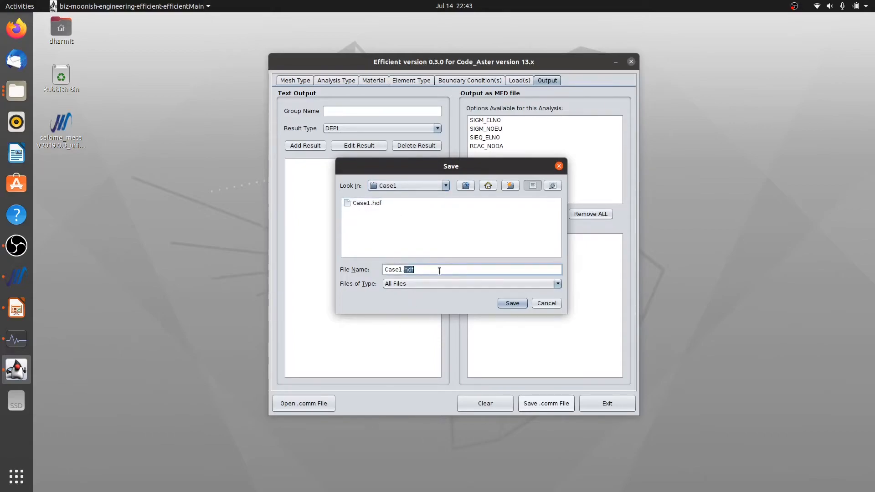
pyautogui.write('comm')
pyautogui.click(510, 303)
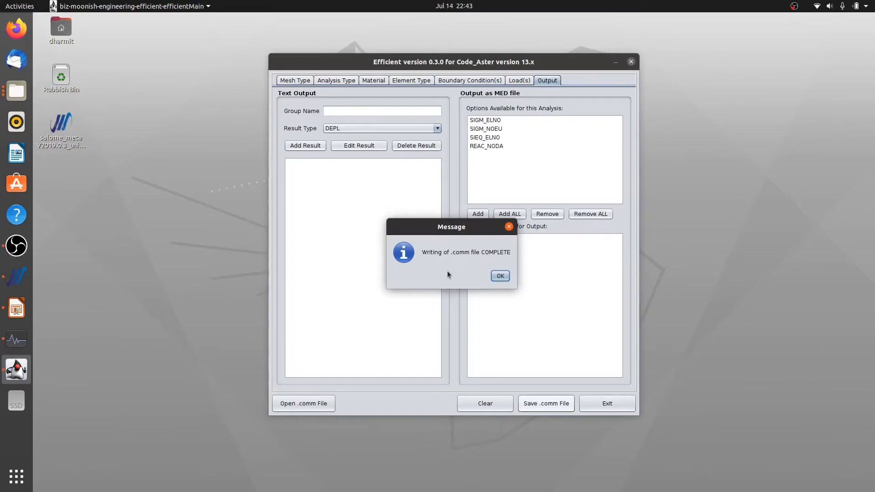
pyautogui.click(501, 276)
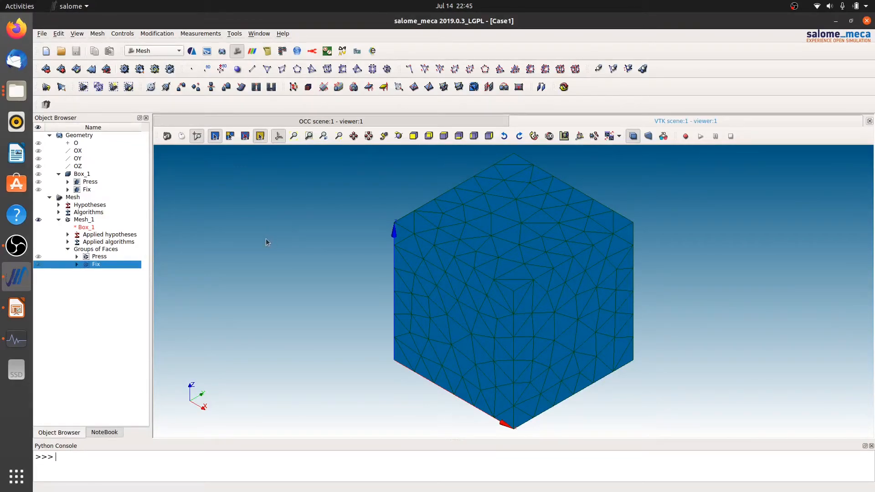
# Step: In salome_meca, activate the AsterStudy module and add a stage to CurrentCase from the file Case1.comm, dismissing the undefined files warning
pyautogui.click(153, 52)
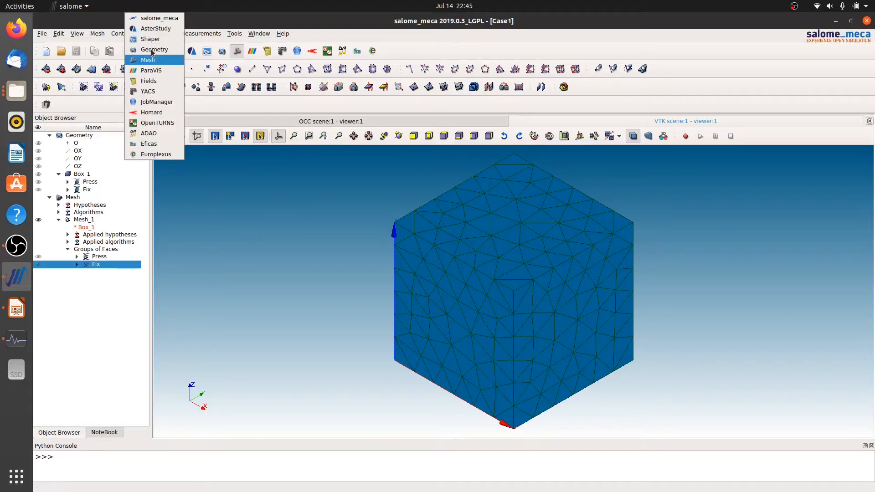
pyautogui.click(153, 28)
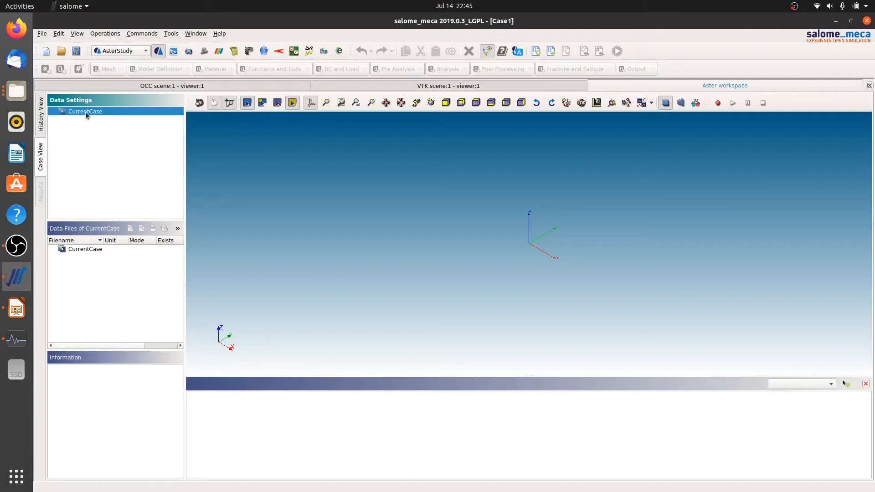
pyautogui.rightClick(98, 113)
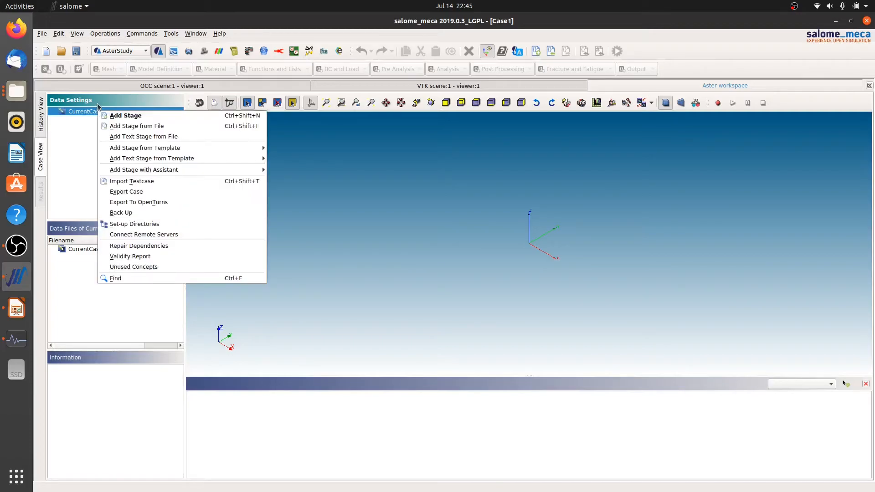
pyautogui.click(134, 127)
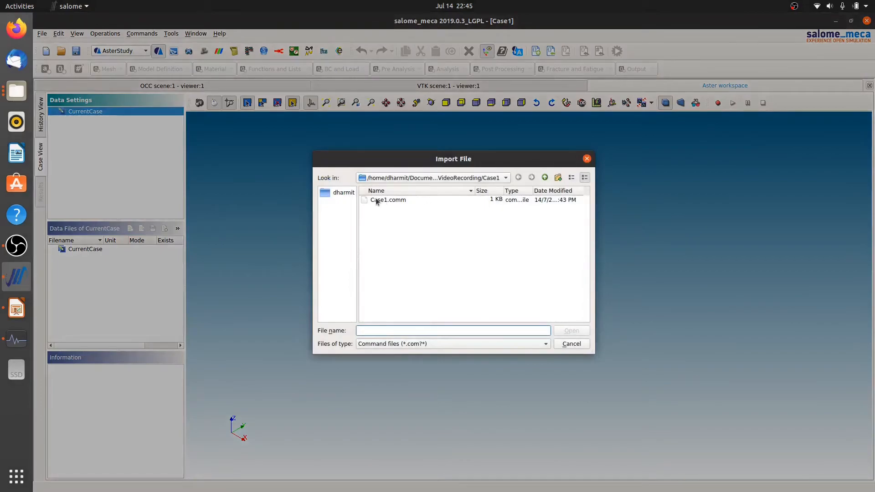
pyautogui.click(376, 200)
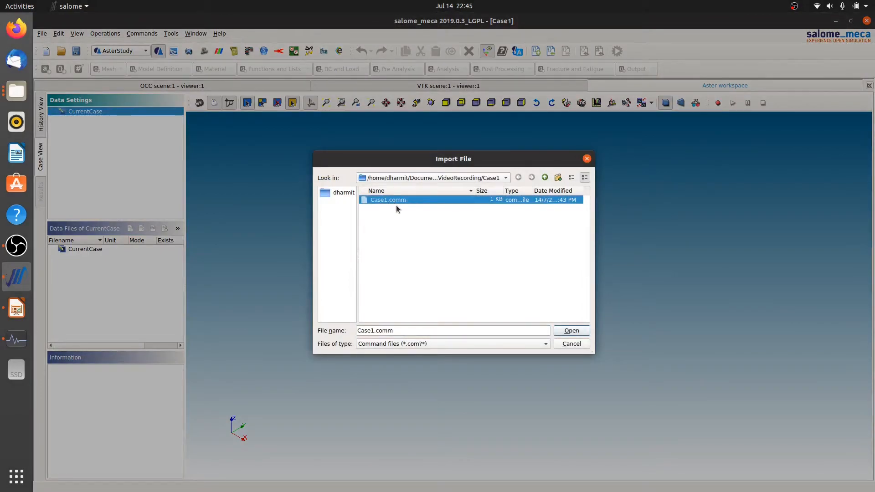
pyautogui.click(571, 331)
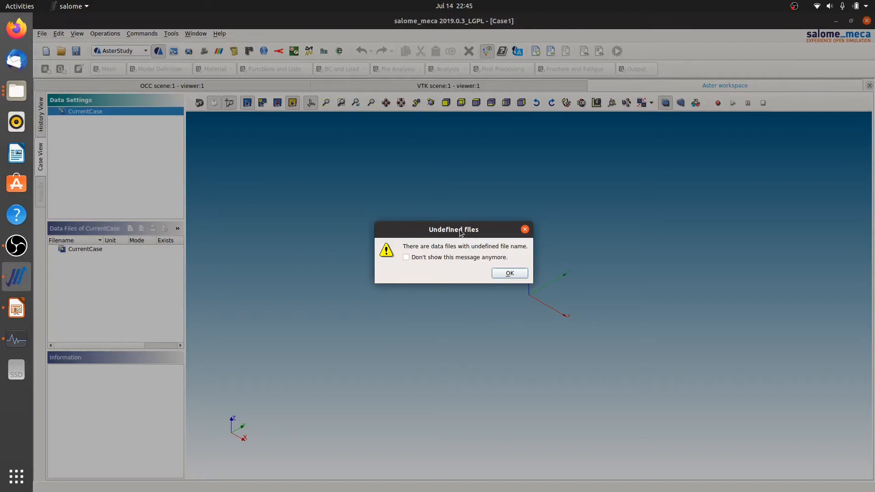
pyautogui.click(509, 273)
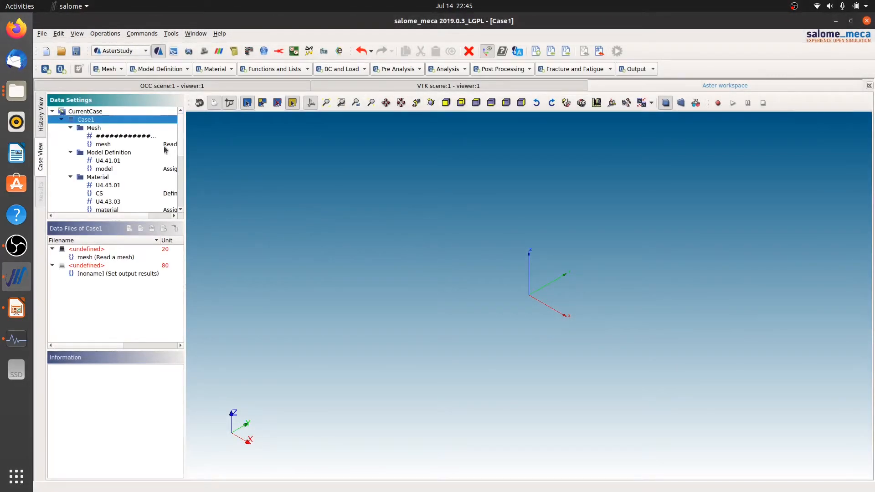
# Step: Set the mesh file location of the mesh reading command to Mesh_1 and apply the edit
pyautogui.click(104, 144)
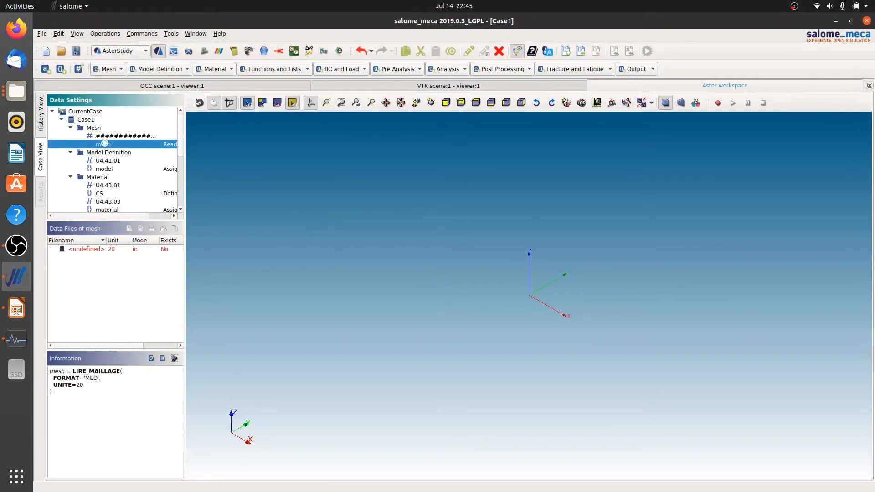
pyautogui.doubleClick(104, 144)
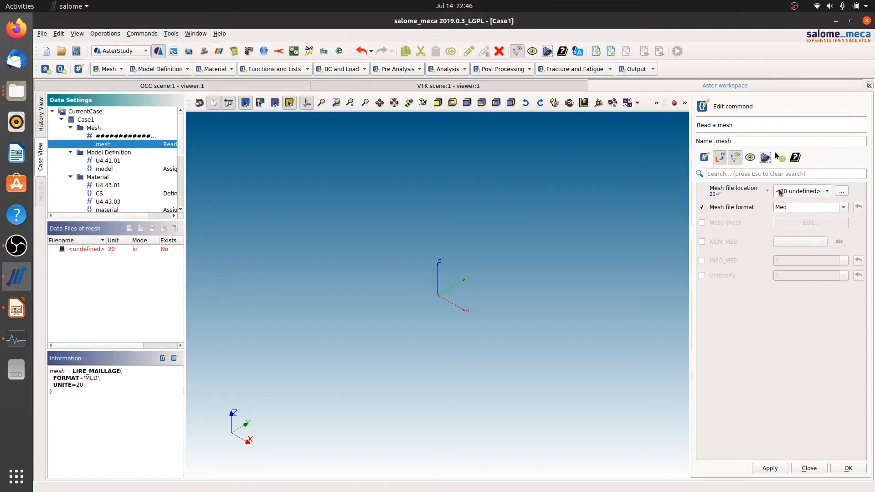
pyautogui.click(797, 191)
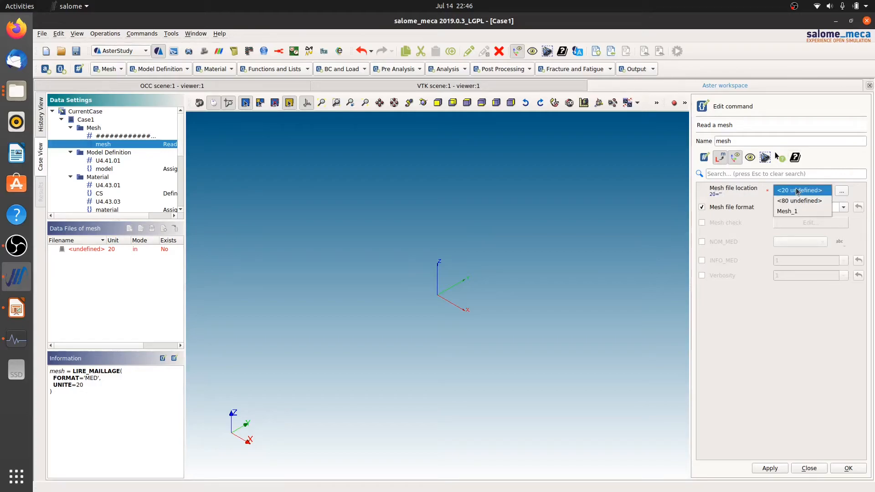
pyautogui.click(789, 211)
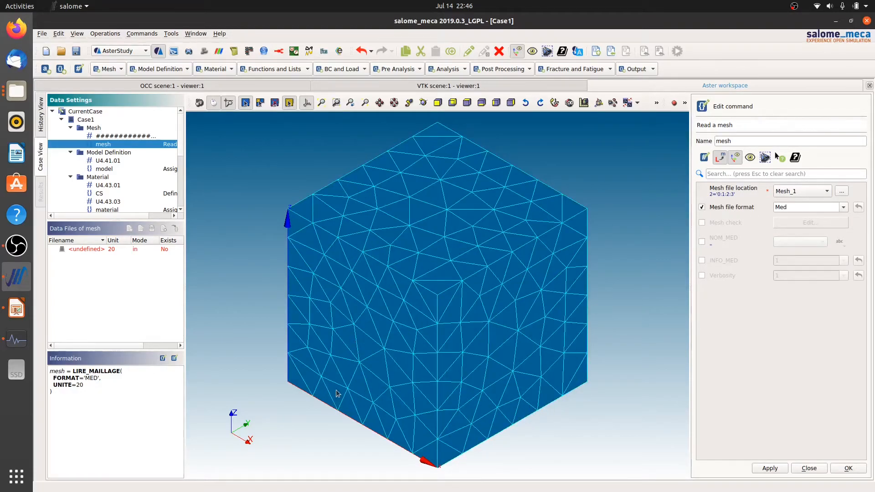
pyautogui.click(848, 469)
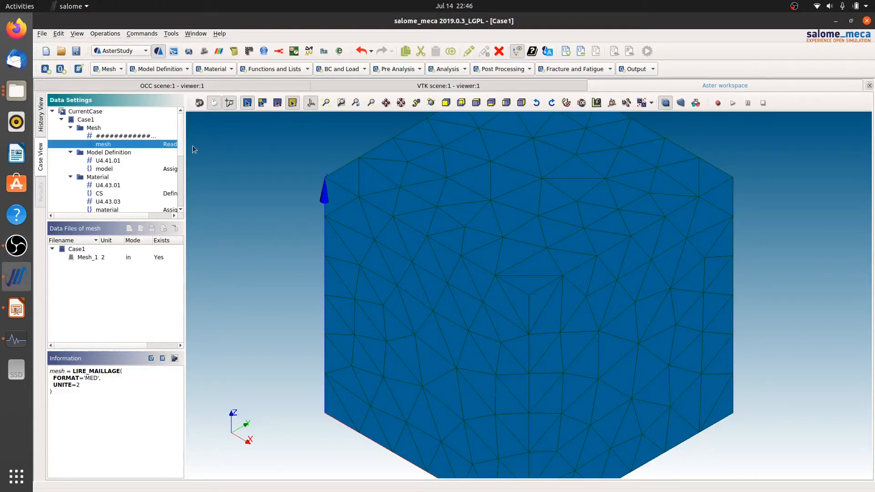
# Step: Set the result file of the output command to Case1.rmed in the Case1 folder and apply the edit
pyautogui.moveTo(182, 145); pyautogui.dragTo(182, 207)
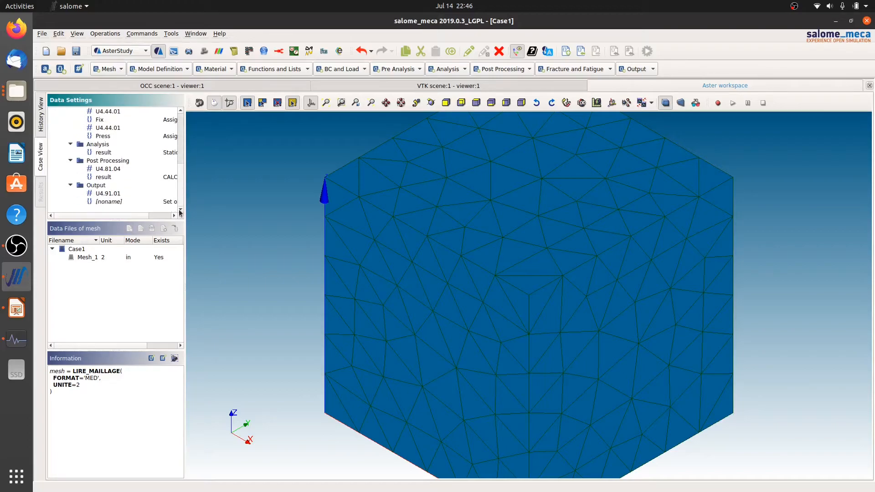
pyautogui.click(102, 202)
pyautogui.doubleClick(96, 201)
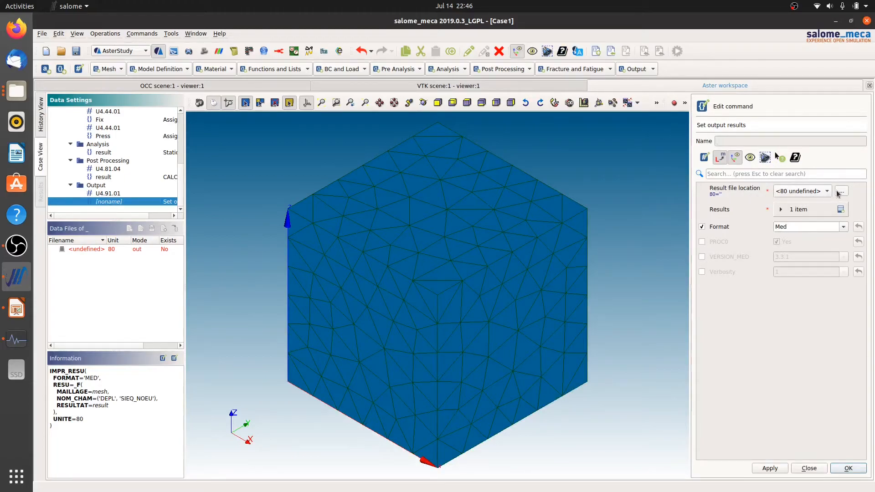
pyautogui.click(821, 193)
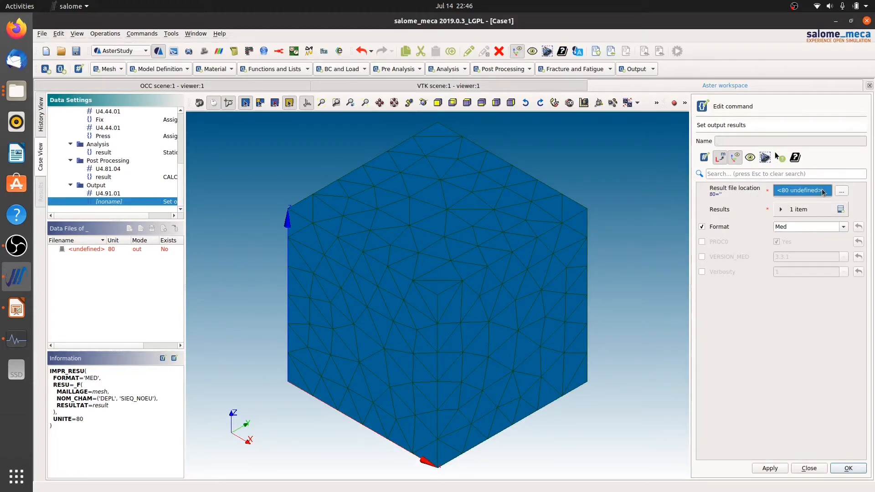
pyautogui.click(858, 196)
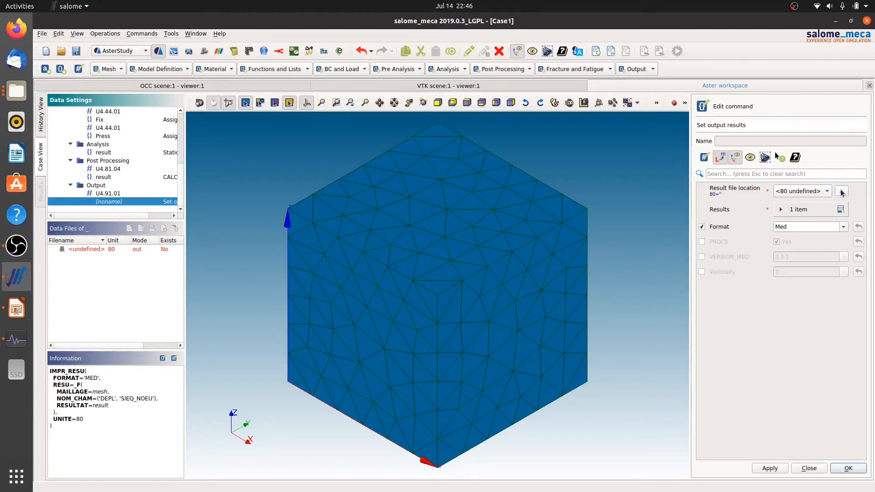
pyautogui.click(842, 192)
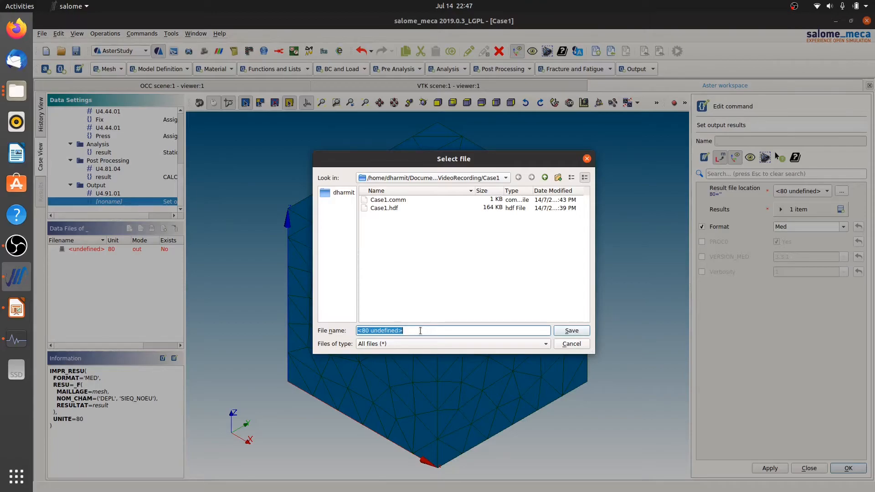
pyautogui.write('Case1.rmed')
pyautogui.press('Return')
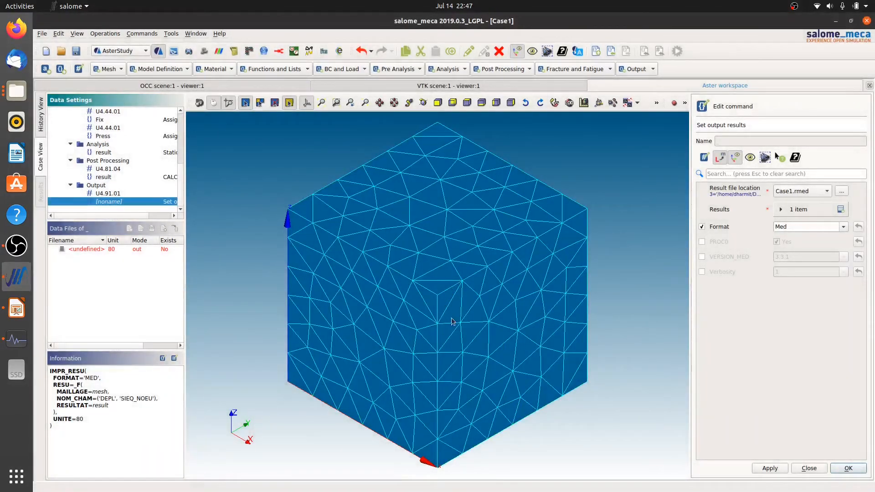
pyautogui.click(850, 469)
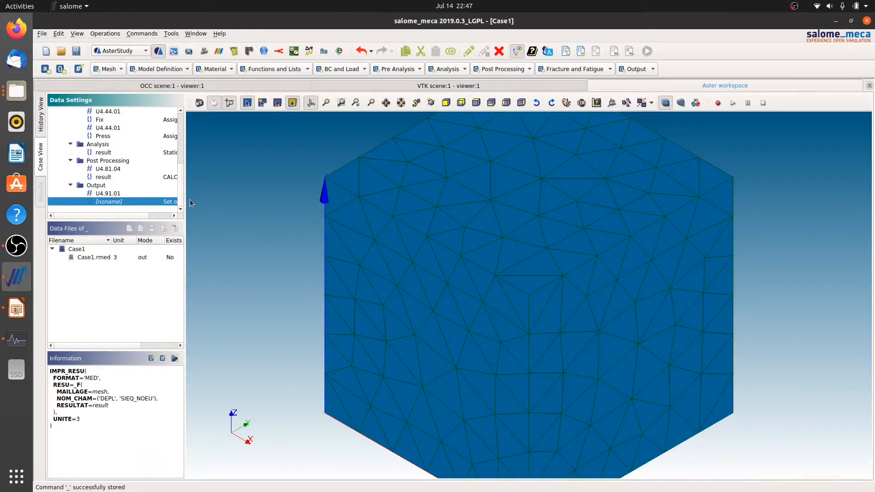
# Step: Check the data files assigned to the mesh reading command and the output results command
pyautogui.scroll(5, 96, 168)
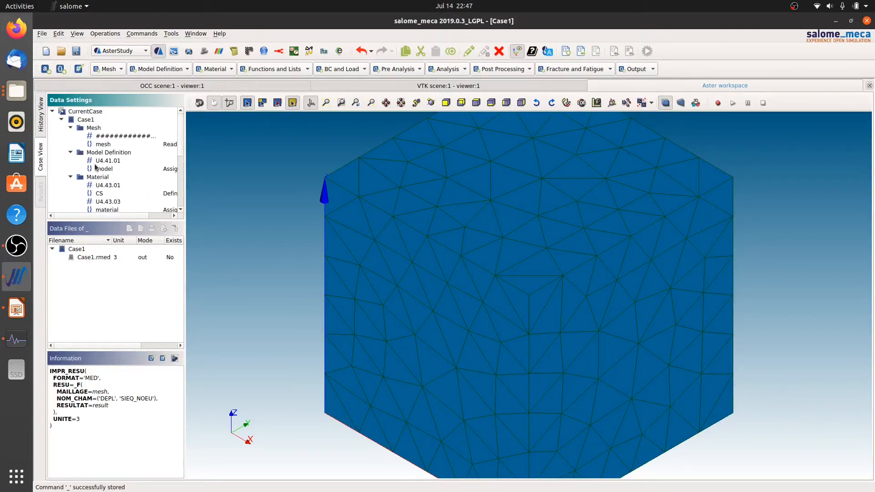
pyautogui.click(102, 145)
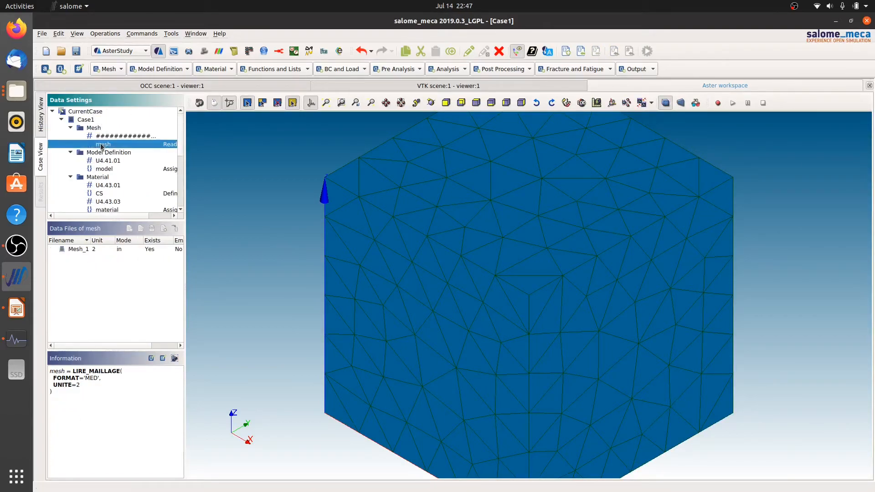
pyautogui.scroll(-5, 102, 157)
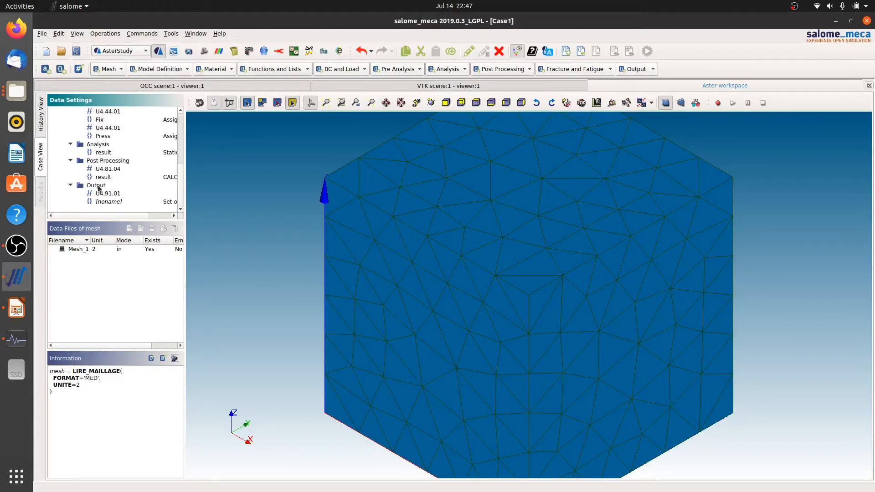
pyautogui.click(103, 202)
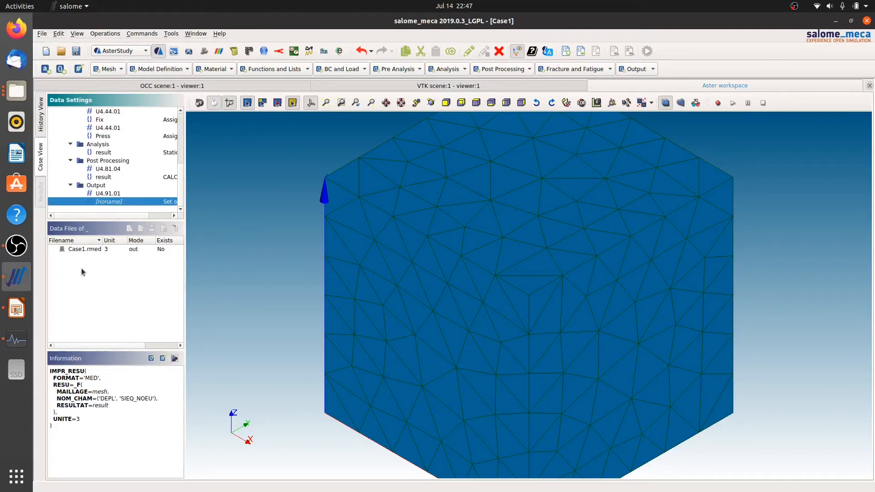
# Step: Enable the Case1 stage for execution in the case history and try to run it, dismissing the save warning
pyautogui.click(40, 124)
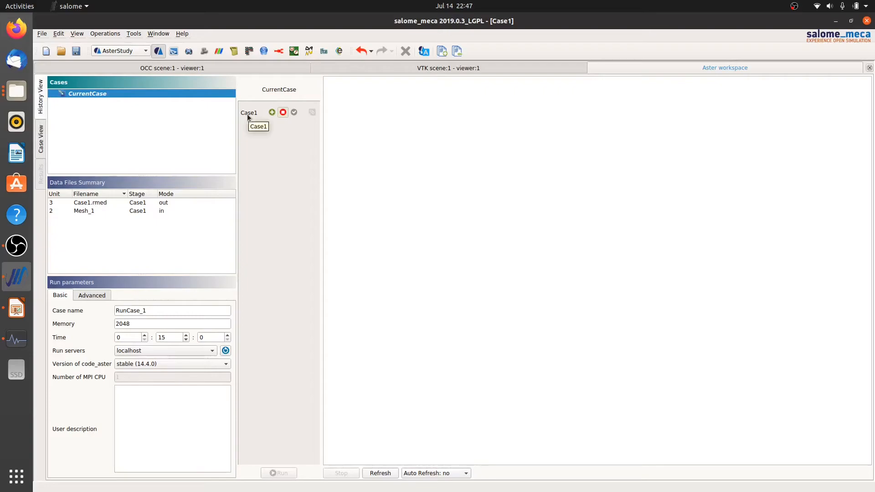
pyautogui.click(271, 112)
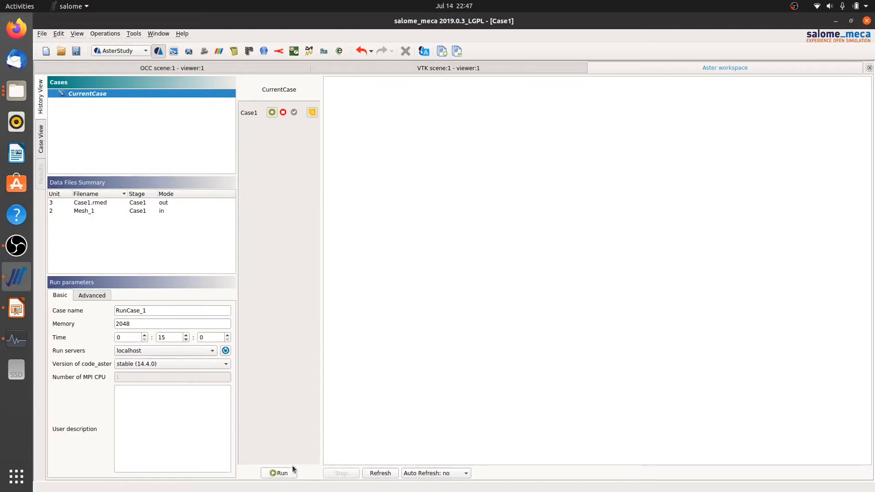
pyautogui.click(280, 474)
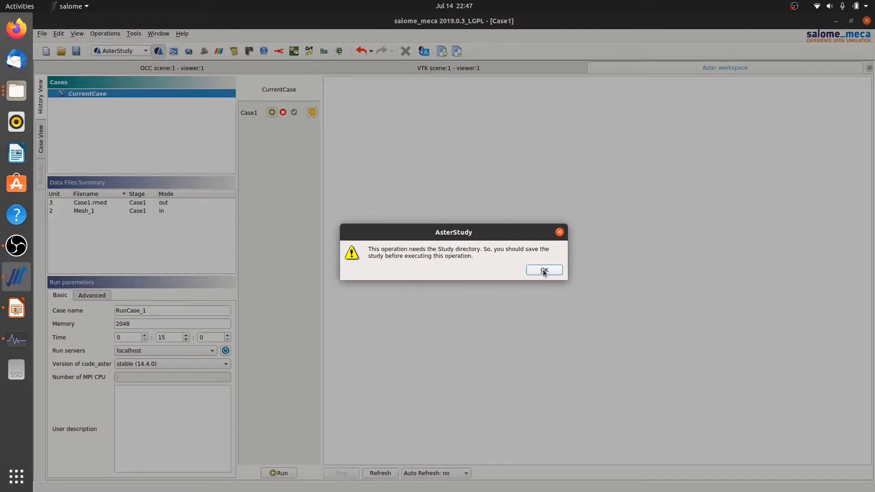
pyautogui.press('Return')
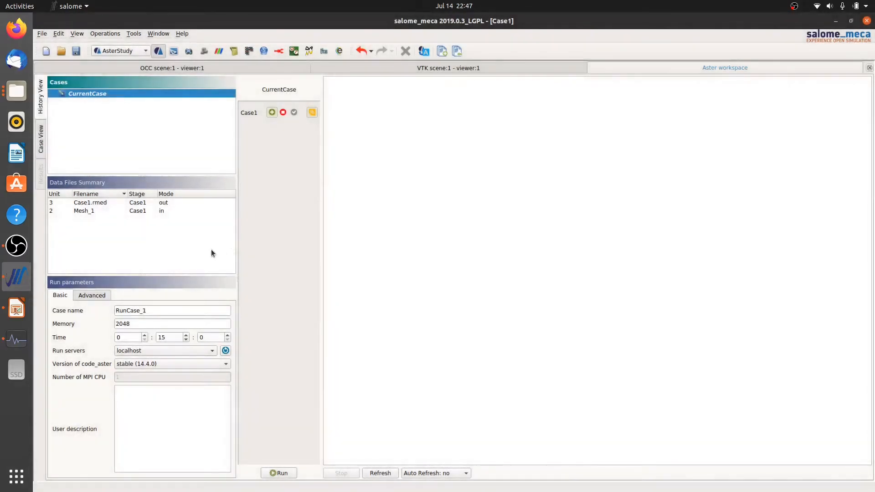
# Step: Save the study and run the Case1 calculation with auto refresh every 5 s
pyautogui.click(75, 52)
pyautogui.click(278, 474)
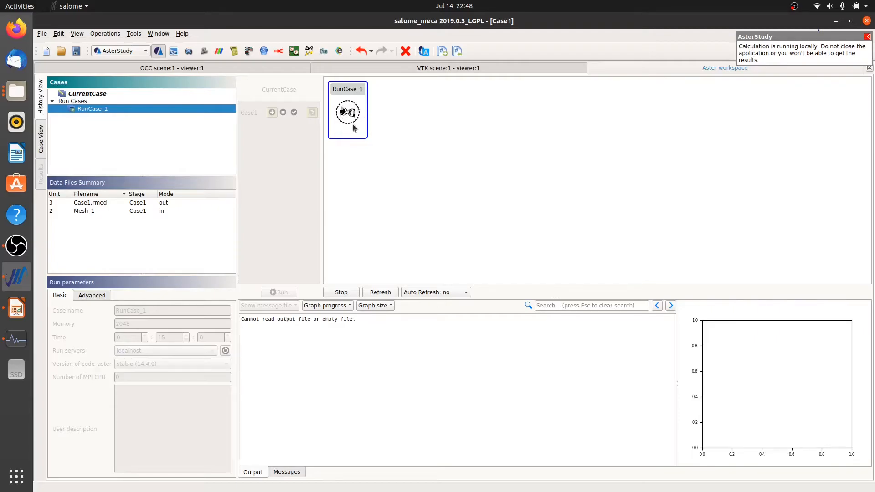
pyautogui.moveTo(355, 134)
pyautogui.click(456, 294)
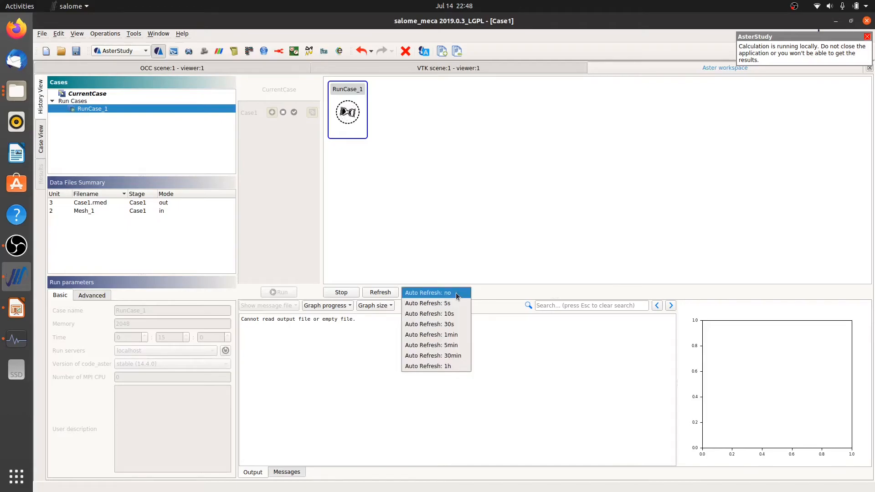
pyautogui.click(454, 304)
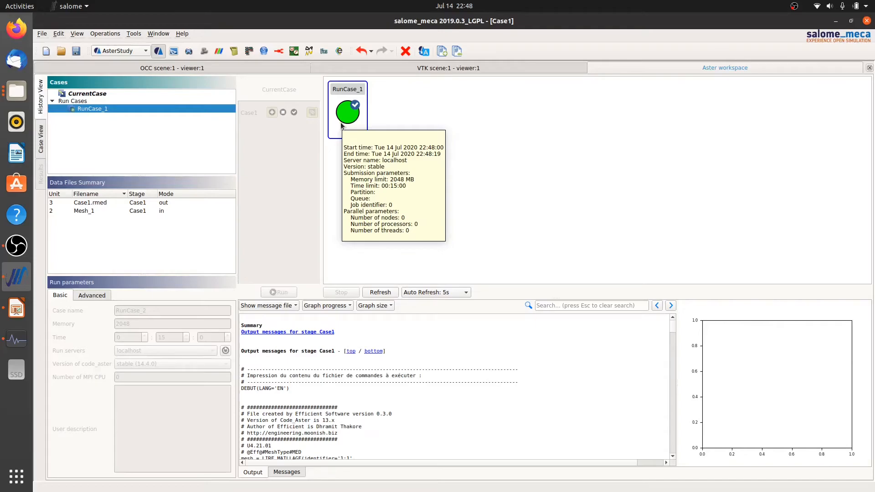
# Step: Open the output file Case1.rmed of RunCase_1 for post-processing
pyautogui.click(85, 203)
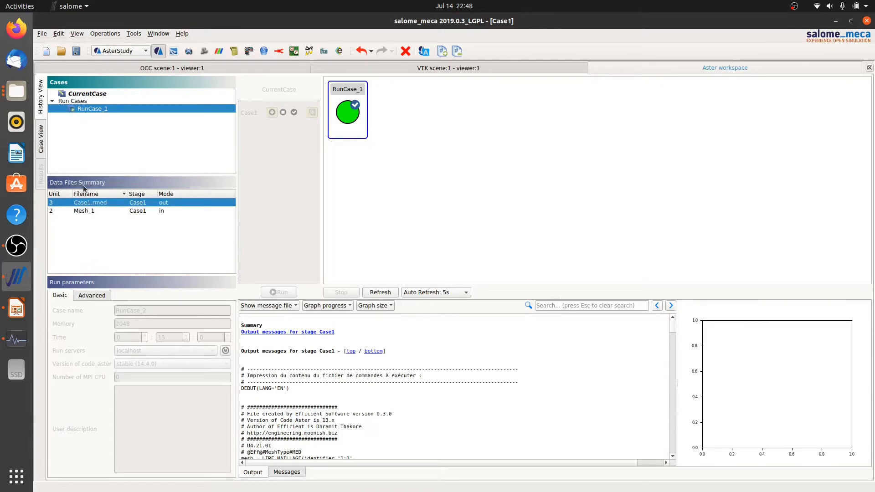
pyautogui.rightClick(102, 207)
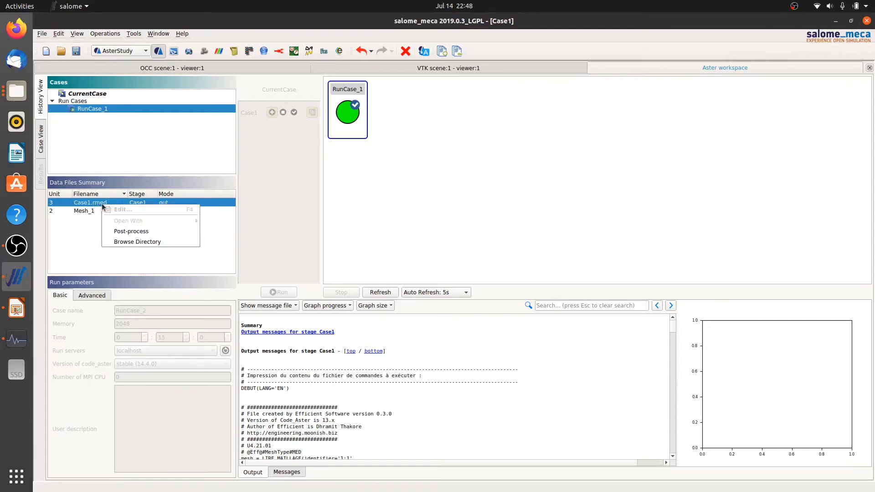
pyautogui.click(152, 231)
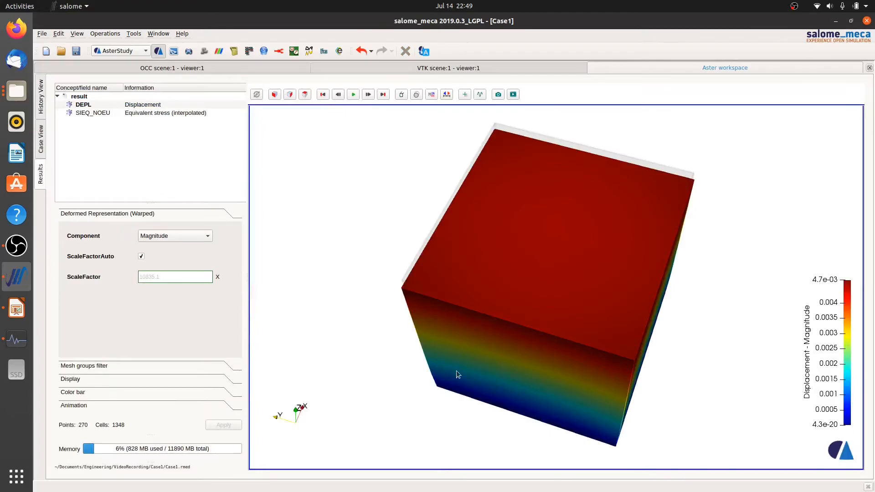
# Step: Examine the displacement field on the deformed cube for the DX, DY and DZ components, ending on Magnitude
pyautogui.moveTo(447, 396); pyautogui.dragTo(622, 361)
pyautogui.moveTo(499, 376)
pyautogui.mouseDown()
pyautogui.moveTo(521, 366)
pyautogui.moveTo(546, 373)
pyautogui.moveTo(515, 378)
pyautogui.mouseUp()
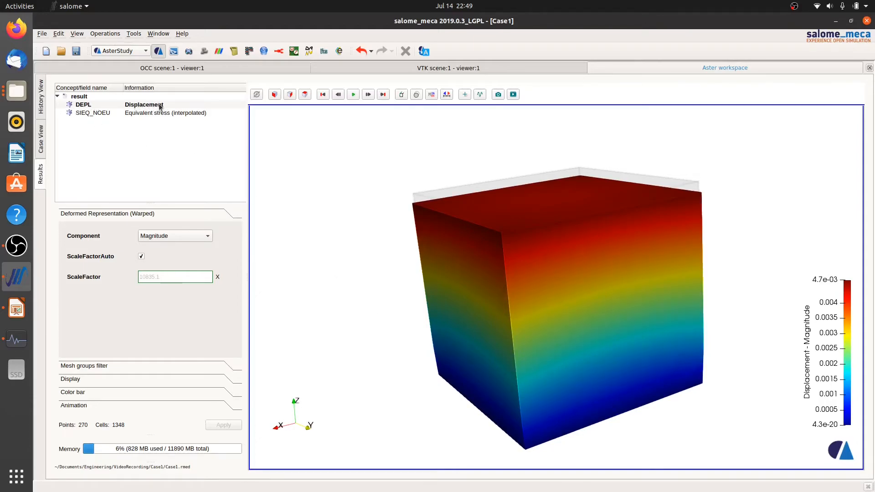
pyautogui.click(166, 237)
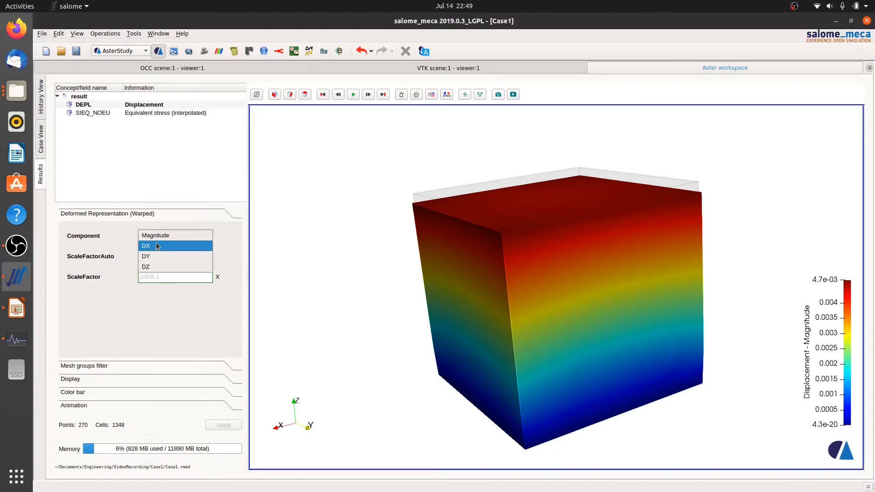
pyautogui.click(159, 245)
pyautogui.click(160, 236)
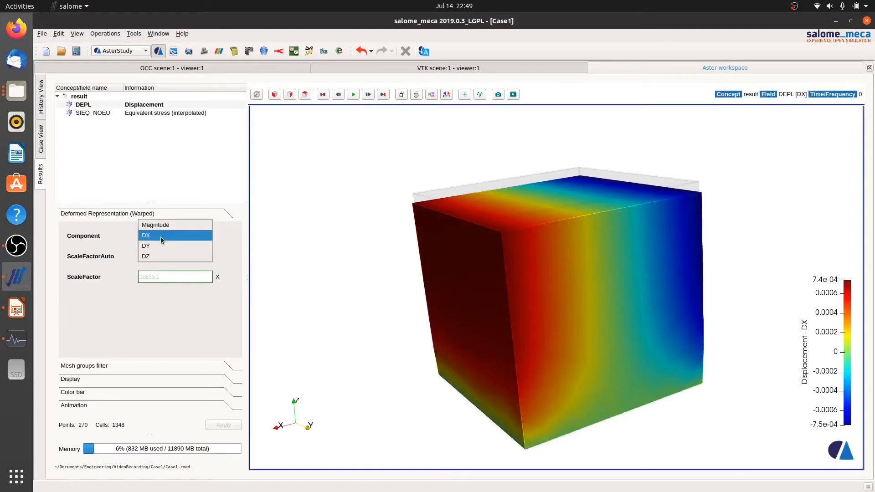
pyautogui.click(155, 245)
pyautogui.click(157, 237)
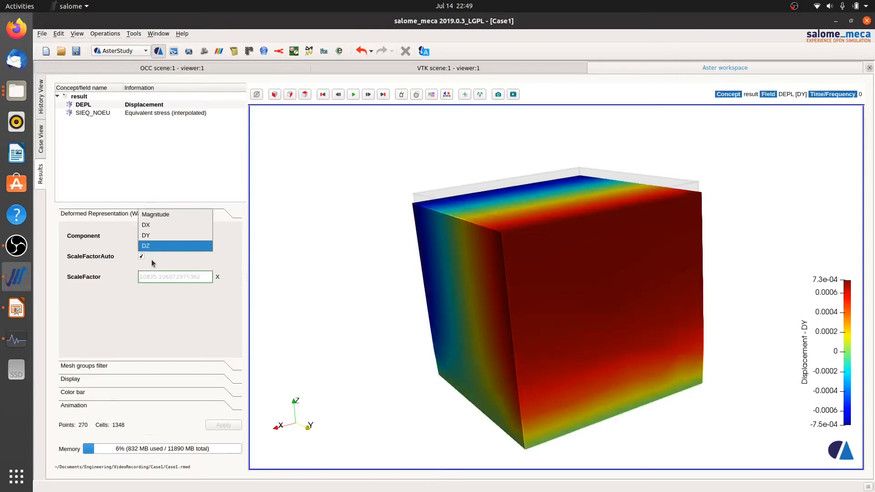
pyautogui.click(154, 246)
pyautogui.click(161, 236)
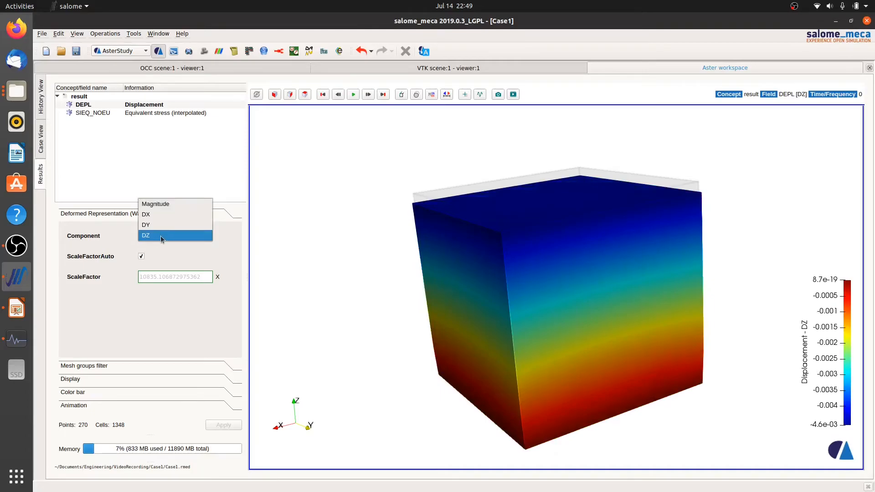
pyautogui.click(155, 206)
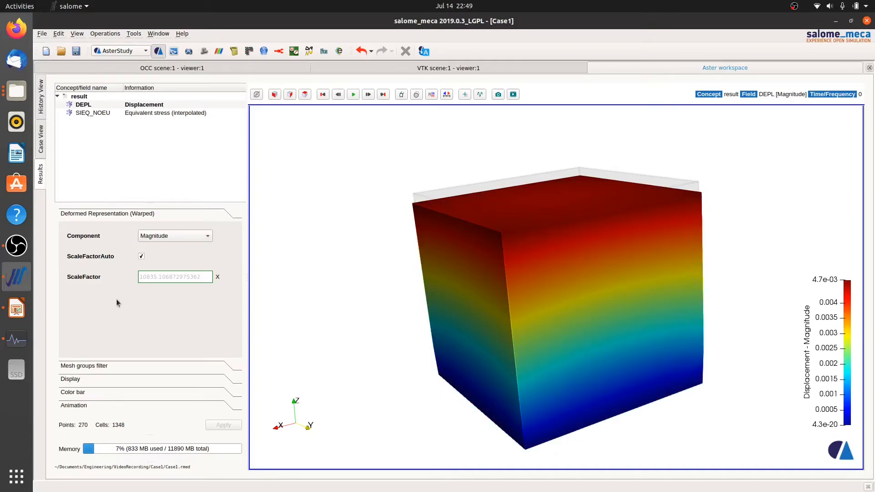
# Step: Turn off the automatic scale factor for the displacement magnitude, apply a scale factor of 100000 and inspect the deformed cube
pyautogui.moveTo(433, 393); pyautogui.dragTo(403, 385)
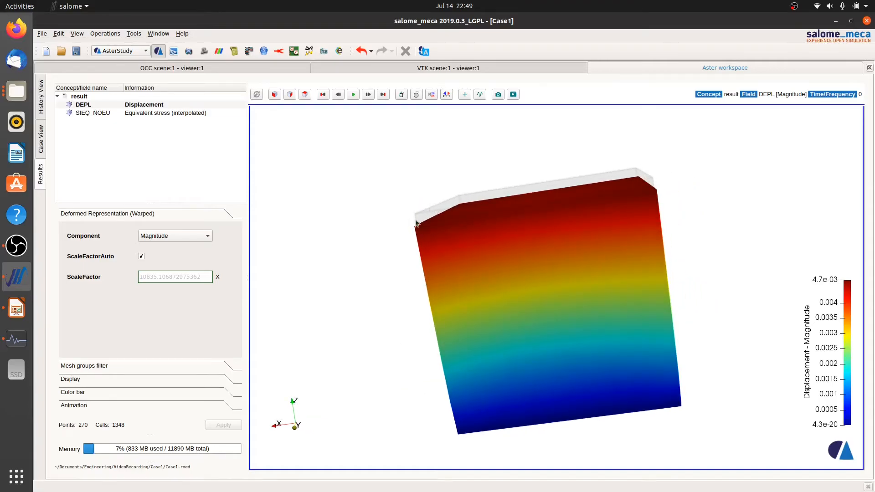
pyautogui.moveTo(414, 219); pyautogui.dragTo(419, 278)
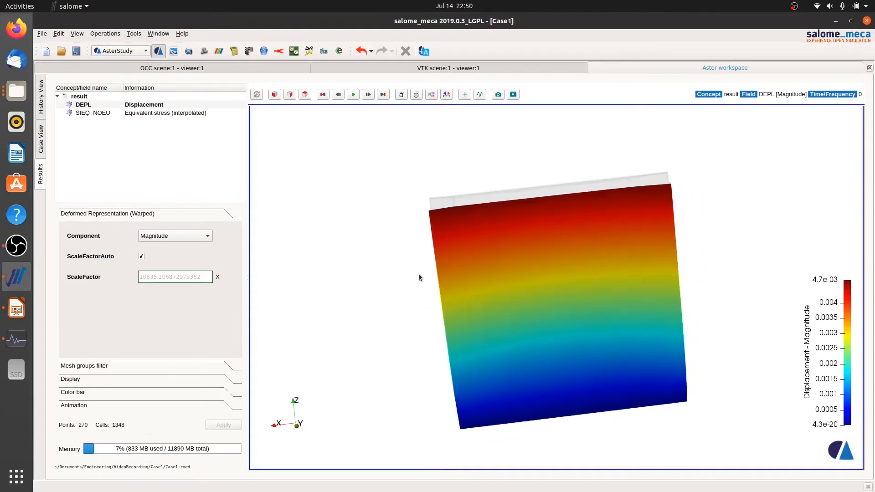
pyautogui.click(141, 256)
pyautogui.moveTo(146, 276); pyautogui.dragTo(262, 280)
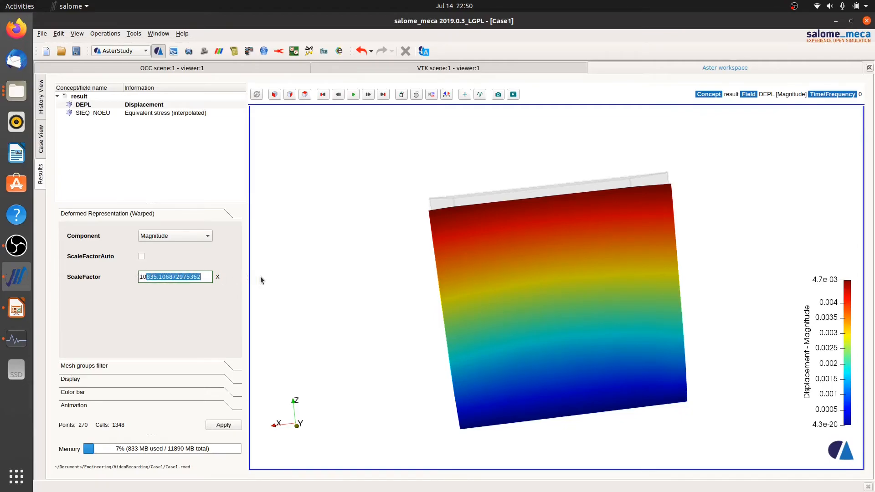
pyautogui.write('00000')
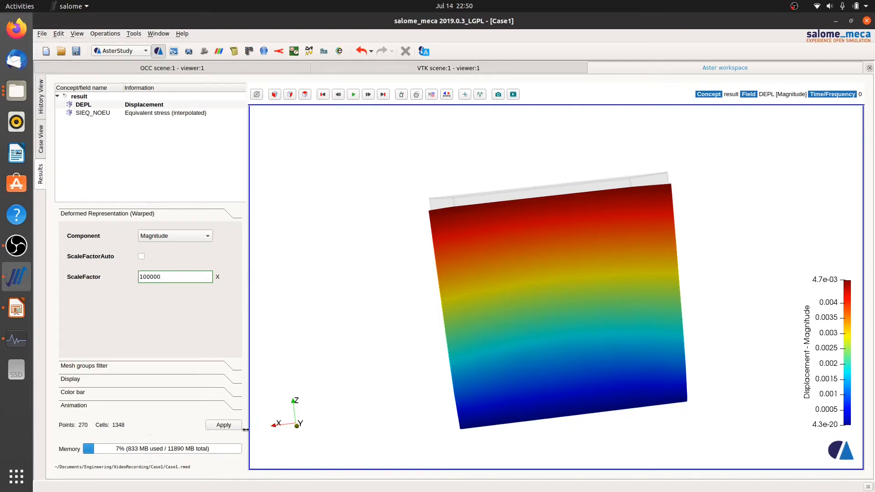
pyautogui.click(223, 425)
pyautogui.moveTo(352, 320); pyautogui.dragTo(397, 333)
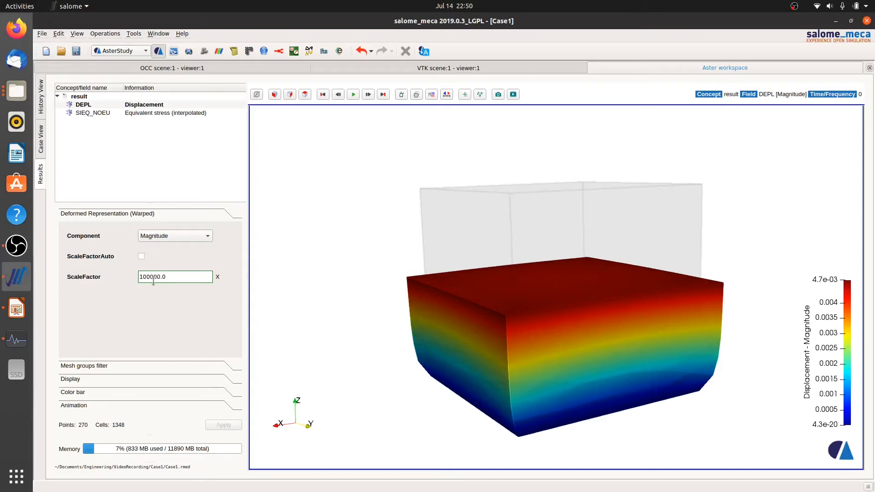
pyautogui.moveTo(537, 371); pyautogui.dragTo(647, 199)
pyautogui.moveTo(642, 325); pyautogui.dragTo(523, 354)
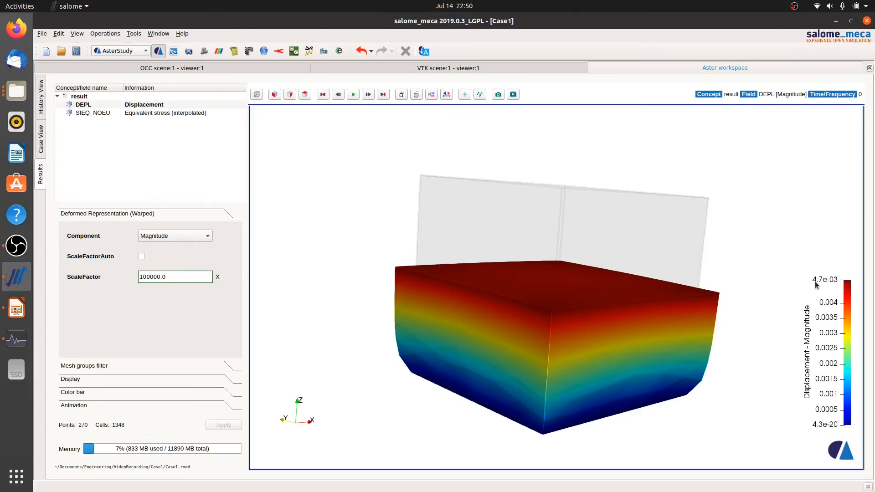
pyautogui.moveTo(603, 365); pyautogui.dragTo(540, 366)
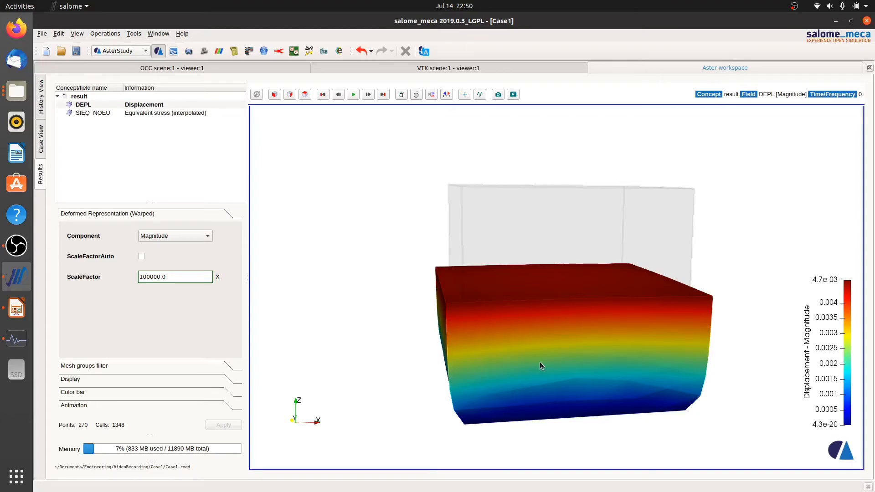
# Step: Display the equivalent stress field SIEQ_NOEU and examine its VMIS distribution on the side, top and bottom faces of the cube
pyautogui.click(150, 113)
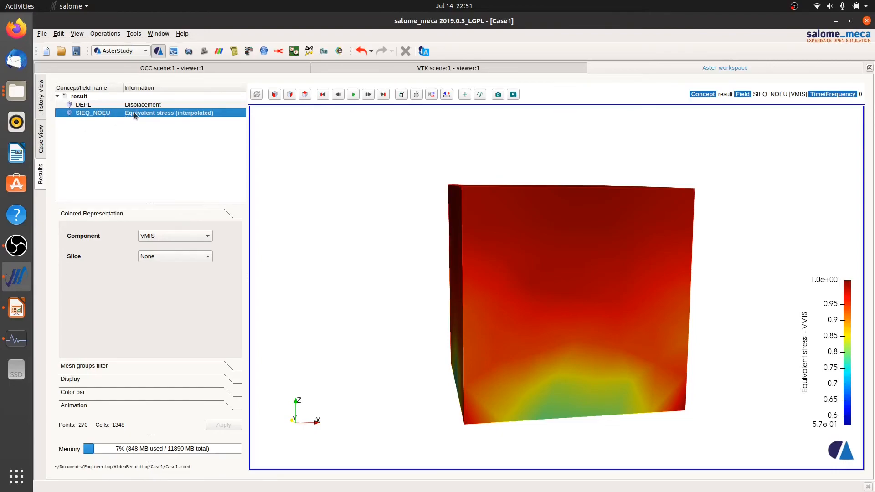
pyautogui.moveTo(446, 362); pyautogui.dragTo(488, 328)
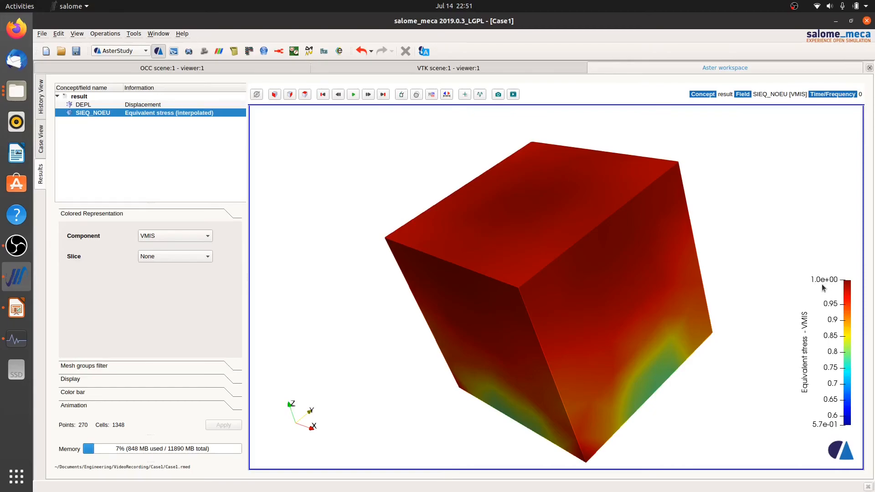
pyautogui.moveTo(586, 315); pyautogui.dragTo(498, 239)
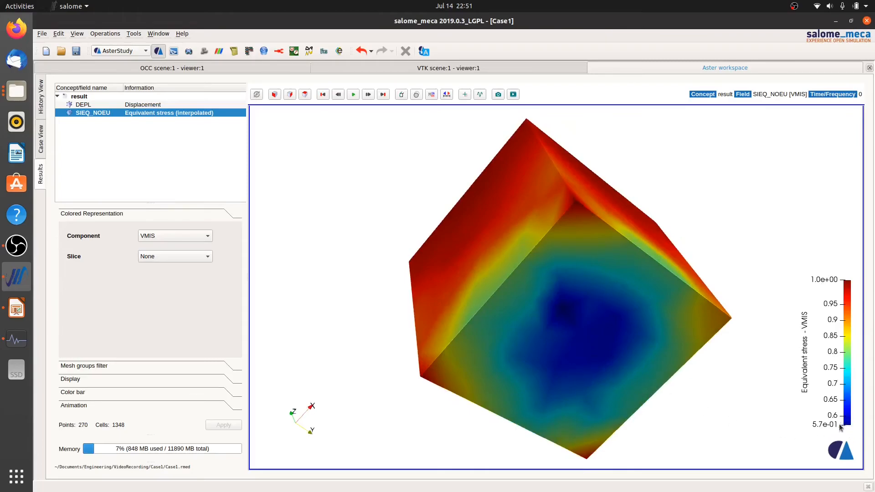
pyautogui.moveTo(568, 333); pyautogui.dragTo(549, 330)
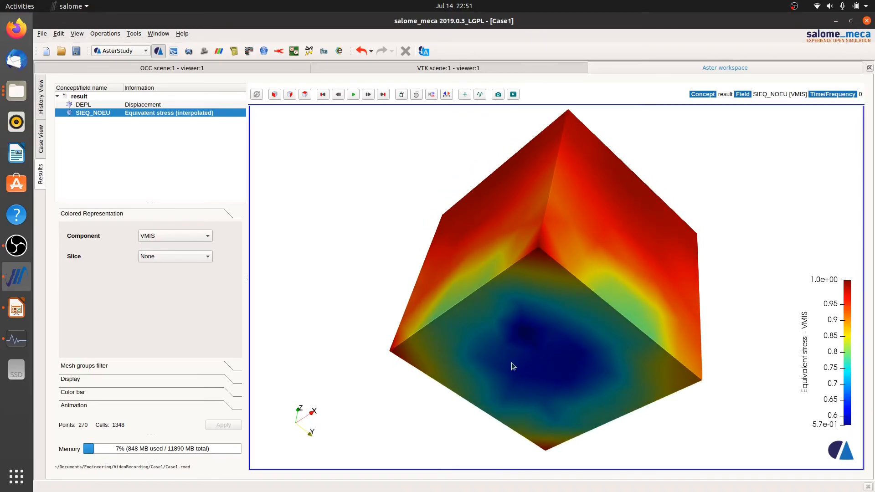
pyautogui.moveTo(547, 303); pyautogui.dragTo(505, 370)
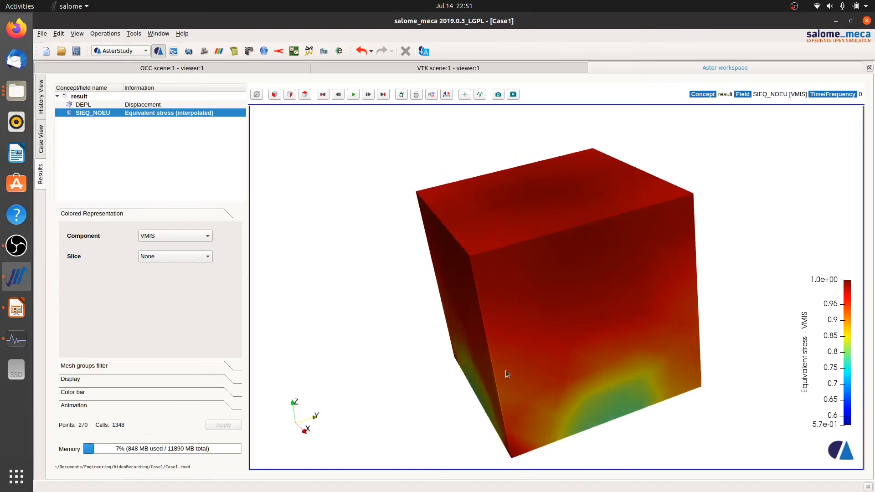
pyautogui.moveTo(505, 370); pyautogui.dragTo(524, 355)
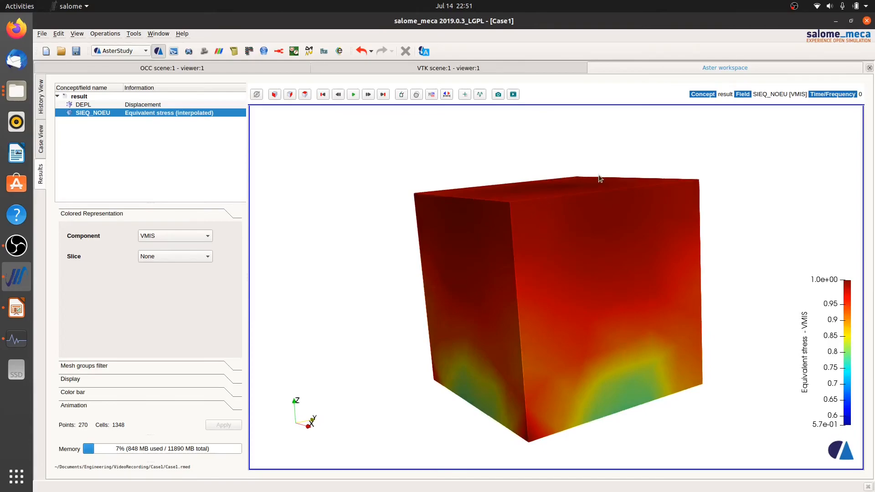
pyautogui.moveTo(657, 381); pyautogui.dragTo(466, 391)
pyautogui.moveTo(655, 343); pyautogui.dragTo(620, 345)
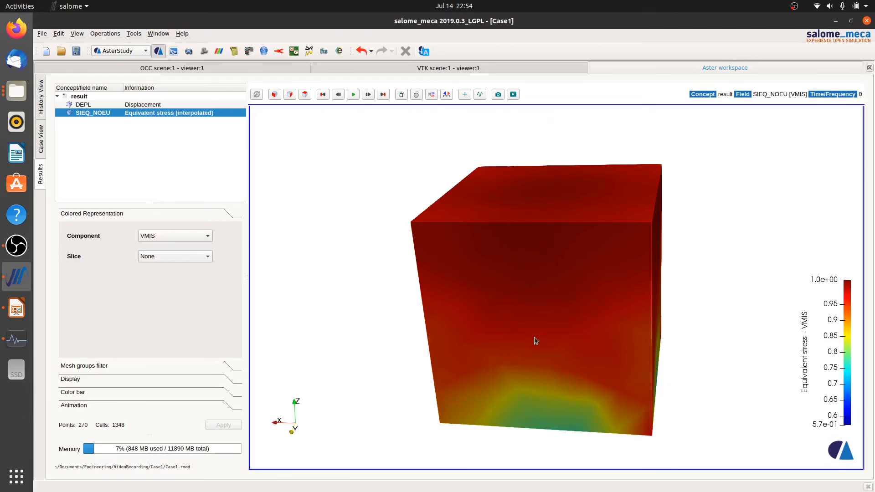
pyautogui.moveTo(592, 336); pyautogui.dragTo(540, 323)
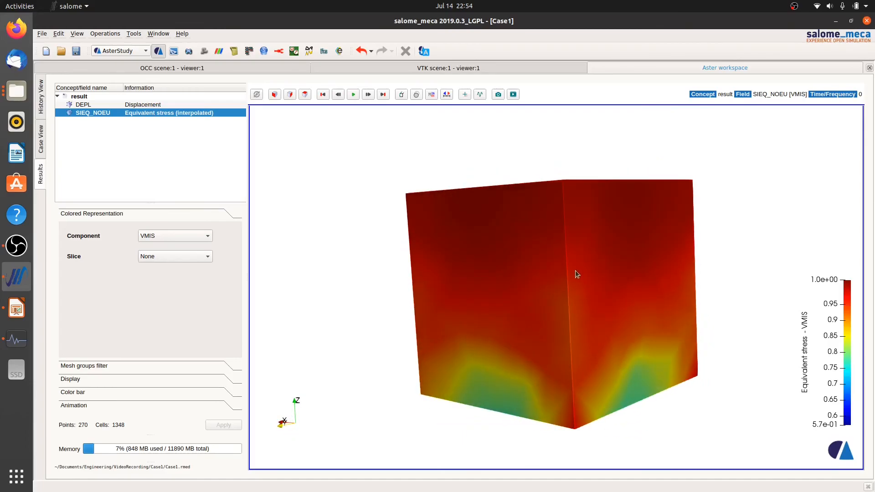
pyautogui.moveTo(482, 301); pyautogui.dragTo(702, 288)
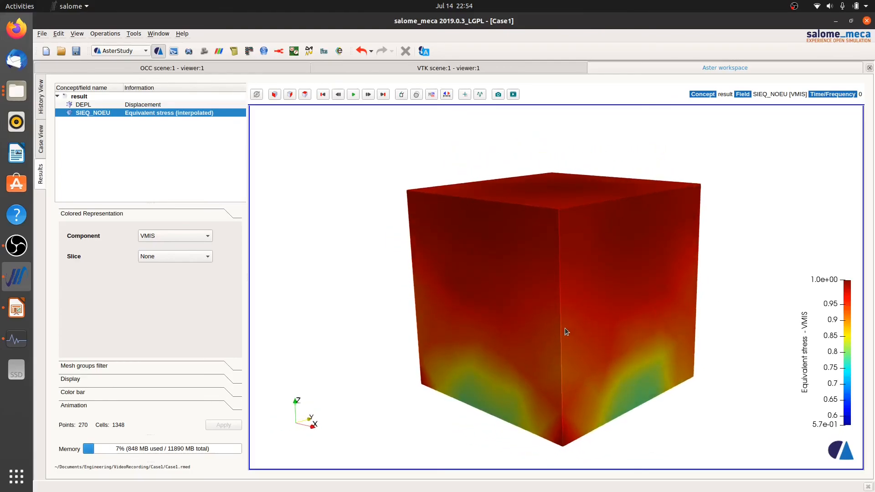
pyautogui.moveTo(547, 341)
pyautogui.mouseDown()
pyautogui.moveTo(517, 343)
pyautogui.moveTo(538, 351)
pyautogui.mouseUp()
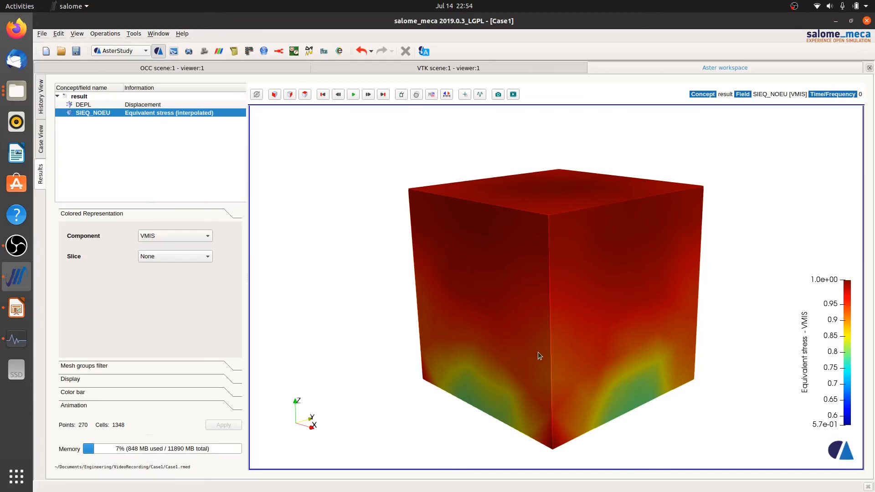
pyautogui.moveTo(545, 340)
pyautogui.mouseDown()
pyautogui.moveTo(526, 338)
pyautogui.moveTo(545, 350)
pyautogui.mouseUp()
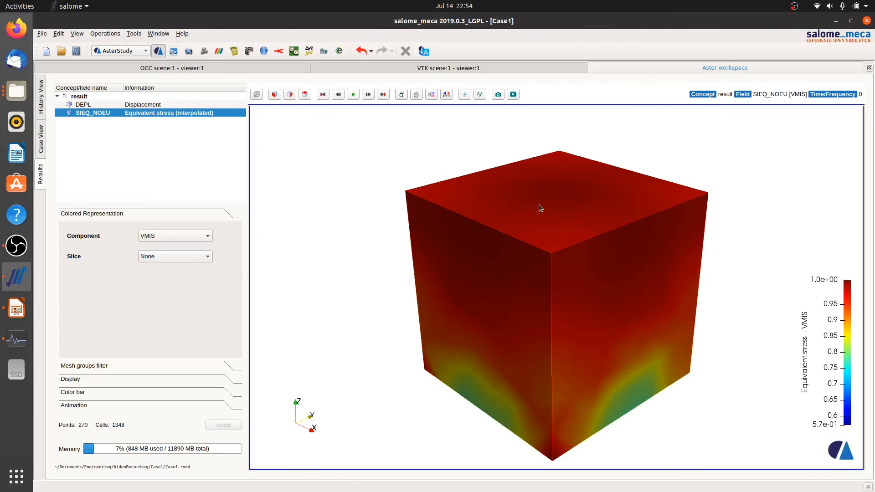
pyautogui.moveTo(541, 384); pyautogui.dragTo(527, 312)
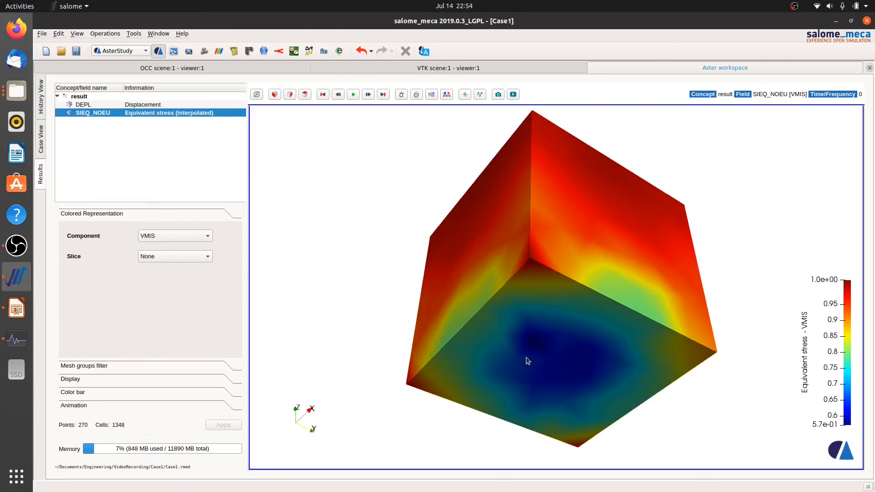
pyautogui.moveTo(527, 363); pyautogui.dragTo(582, 413)
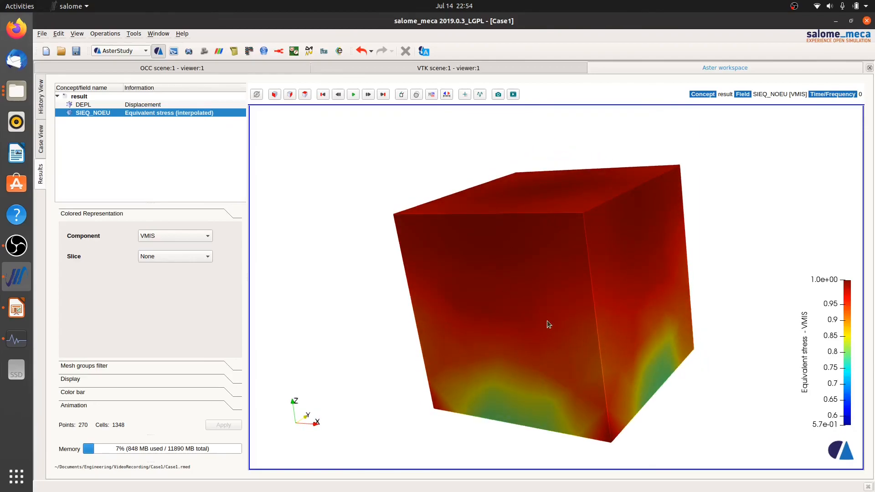
pyautogui.moveTo(486, 351)
pyautogui.mouseDown()
pyautogui.moveTo(567, 344)
pyautogui.moveTo(570, 332)
pyautogui.moveTo(553, 347)
pyautogui.moveTo(486, 335)
pyautogui.moveTo(467, 339)
pyautogui.moveTo(472, 355)
pyautogui.mouseUp()
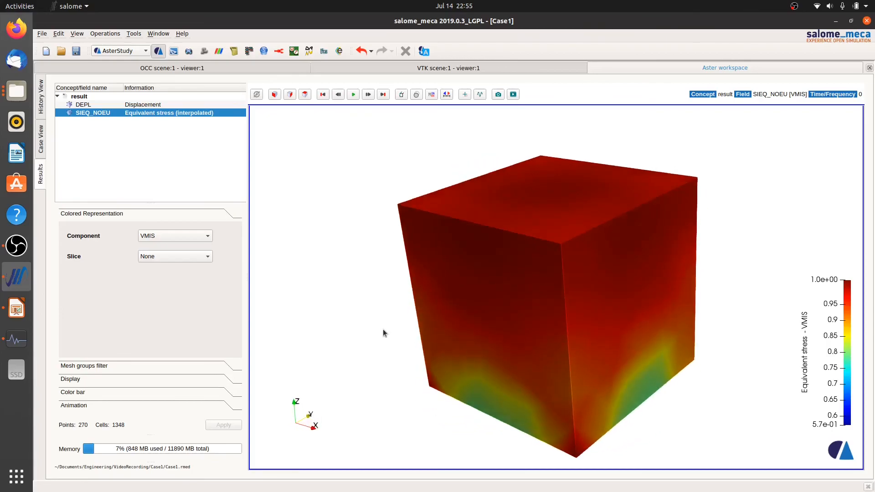